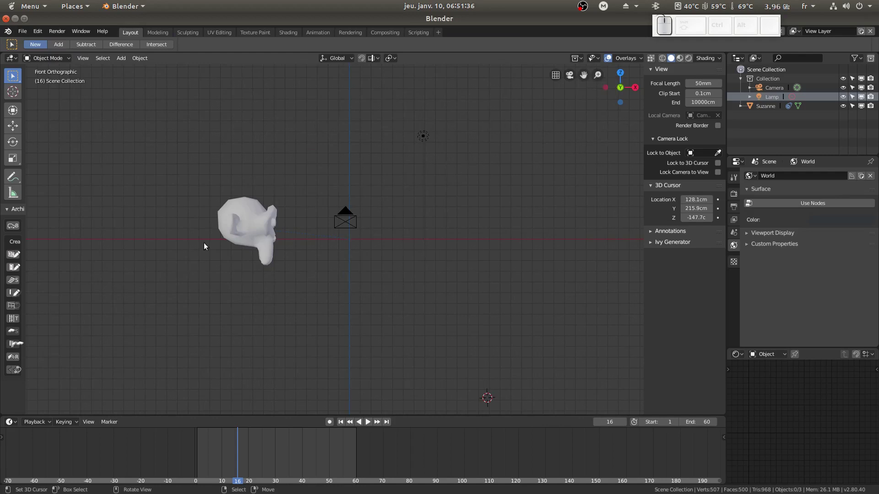
- Select the Suzanne head and set it to Shade Smooth
{"action": "middle_click_drag", "start_coordinate": [290, 218], "coordinate": [337, 229]}
{"action": "left_click", "coordinate": [305, 204]}
{"action": "key", "text": "shift+a"}
{"action": "mouse_move", "coordinate": [337, 226]}
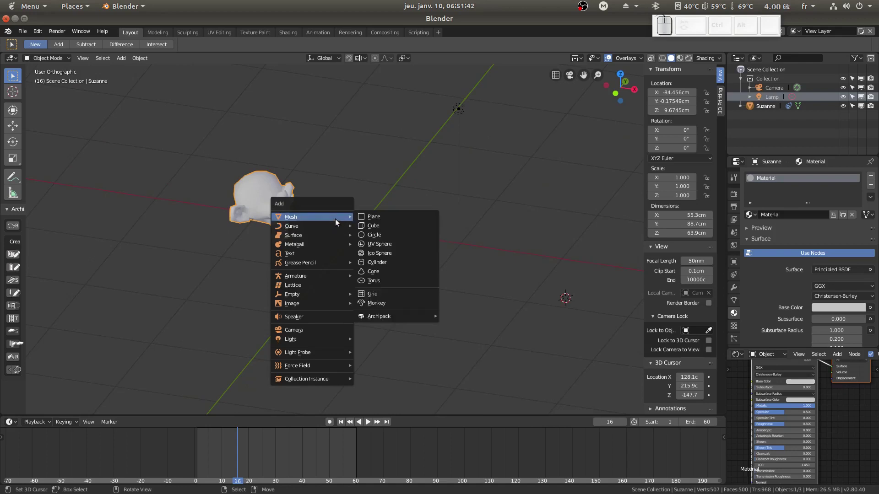
{"action": "key", "text": "Escape"}
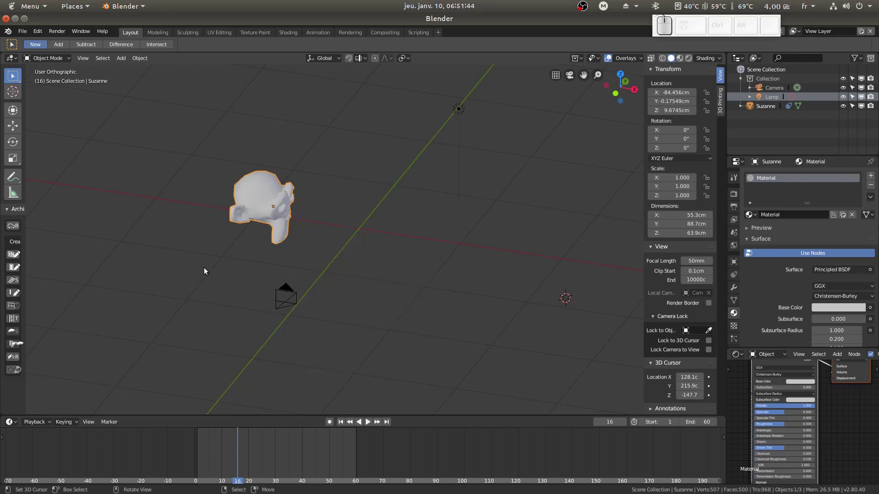
{"action": "middle_click_drag", "start_coordinate": [281, 273], "coordinate": [246, 224]}
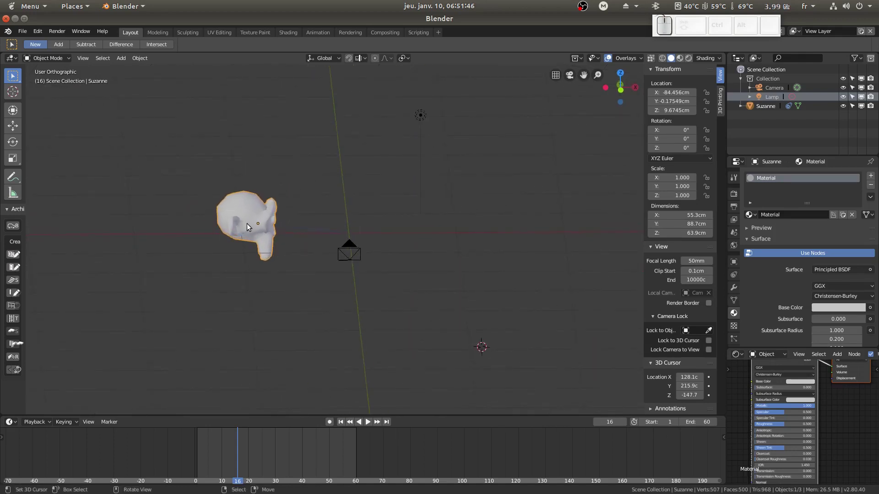
{"action": "key", "text": "w"}
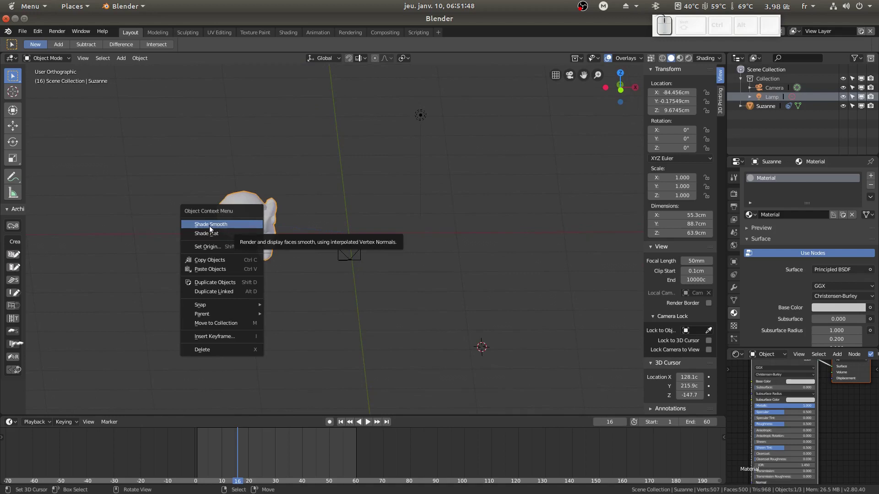
{"action": "left_click", "coordinate": [243, 224]}
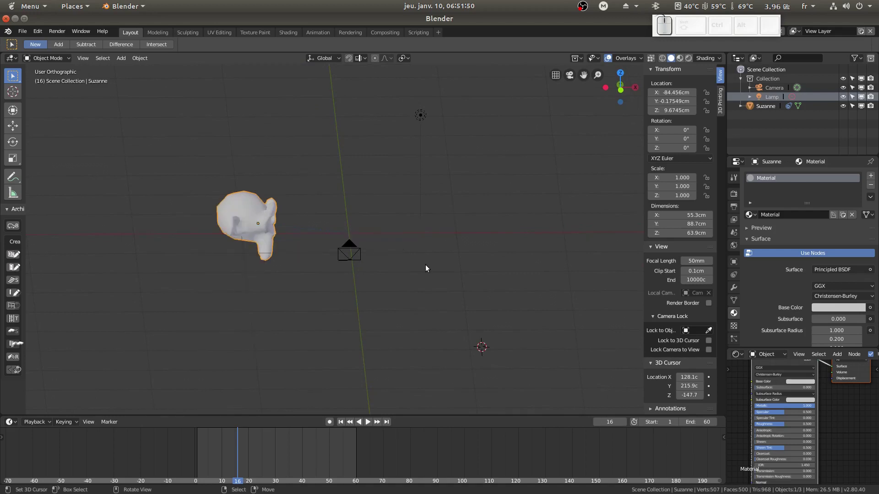
- Return to front view, bring the 3D cursor into view, and show the Add > Curve list
{"action": "key", "text": "KP_1"}
{"action": "scroll", "coordinate": [391, 219], "scroll_direction": "down", "scroll_amount": 4}
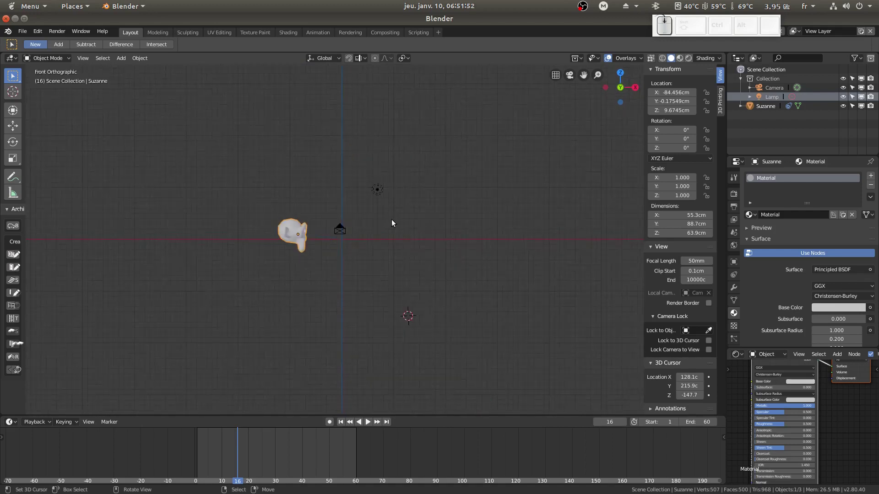
{"action": "scroll", "coordinate": [392, 223], "scroll_direction": "up", "scroll_amount": 5}
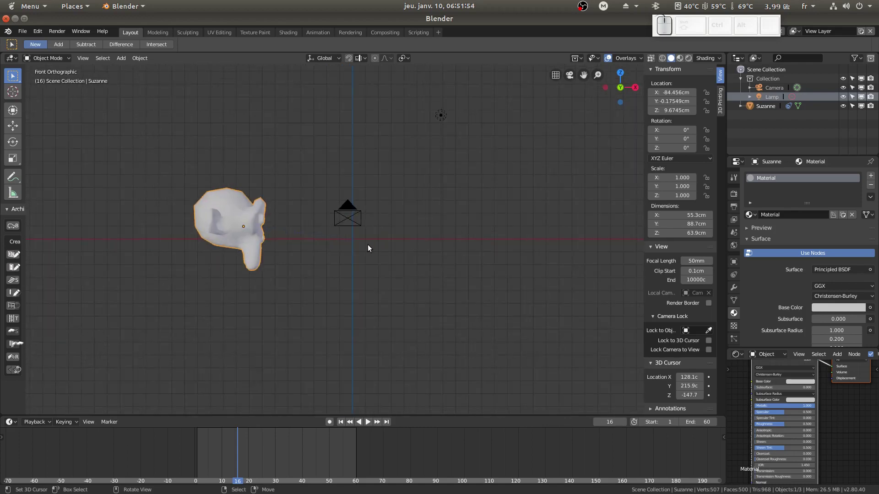
{"action": "scroll", "coordinate": [387, 238], "scroll_direction": "down", "scroll_amount": 2}
{"action": "middle_click_drag", "start_coordinate": [430, 234], "coordinate": [404, 243], "text": "shift"}
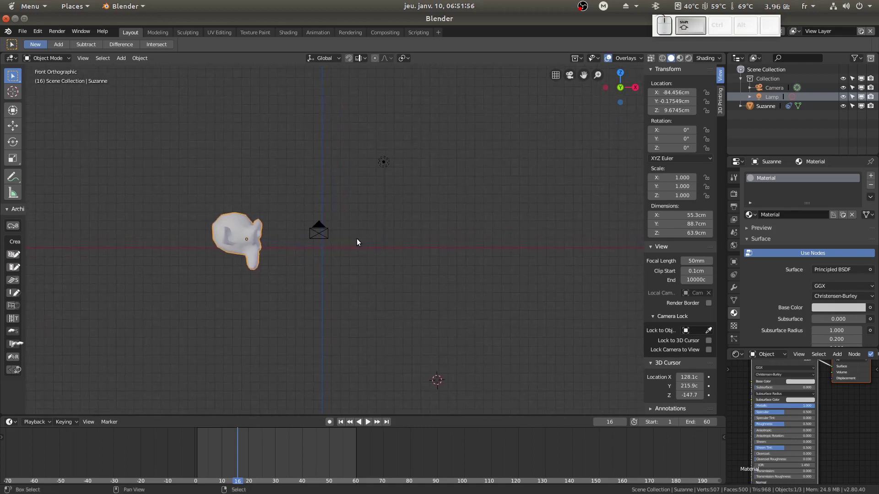
{"action": "key", "text": "shift+a"}
{"action": "mouse_move", "coordinate": [356, 239]}
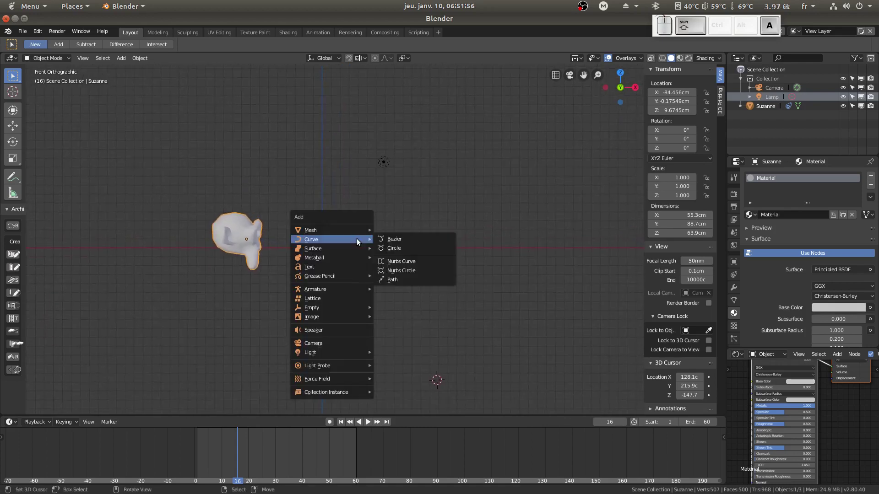
- Add a Bezier curve at the 3D cursor and move it beside Suzanne on the horizontal axis
{"action": "left_click", "coordinate": [396, 240]}
{"action": "key", "text": "g"}
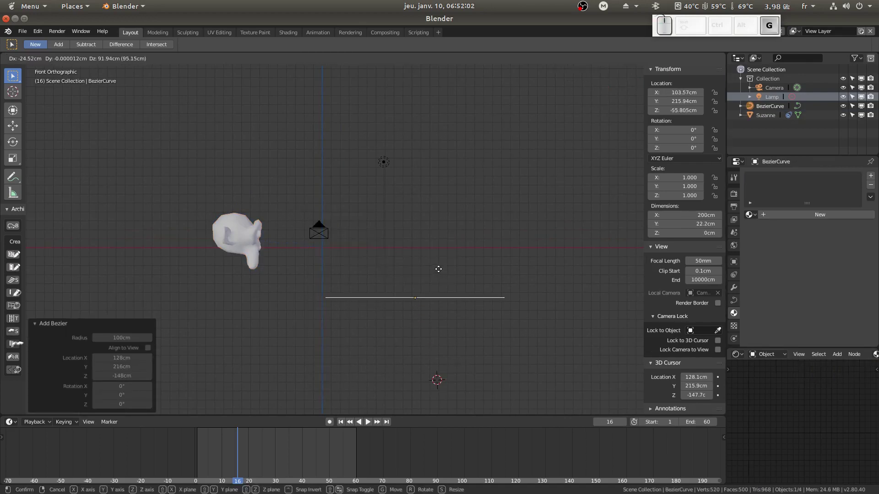
{"action": "left_click", "coordinate": [404, 221]}
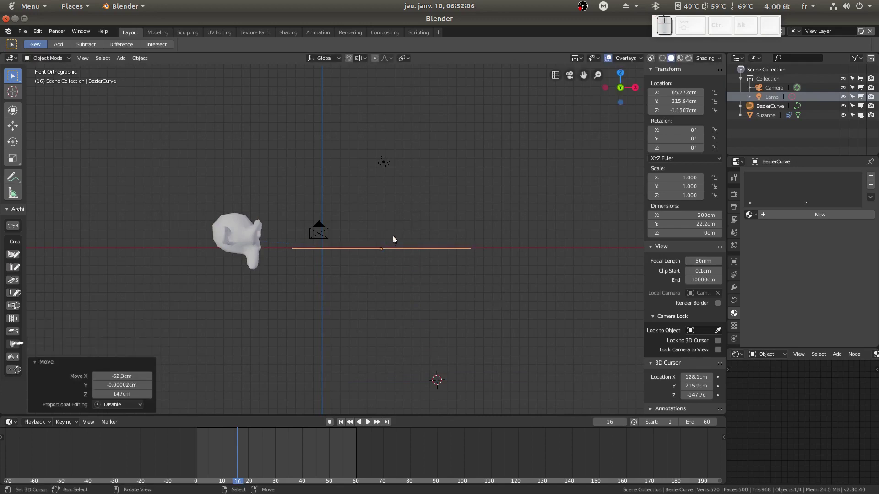
- In top view, align the curve level with Suzanne and enter Edit Mode
{"action": "middle_click_drag", "start_coordinate": [394, 239], "coordinate": [397, 274]}
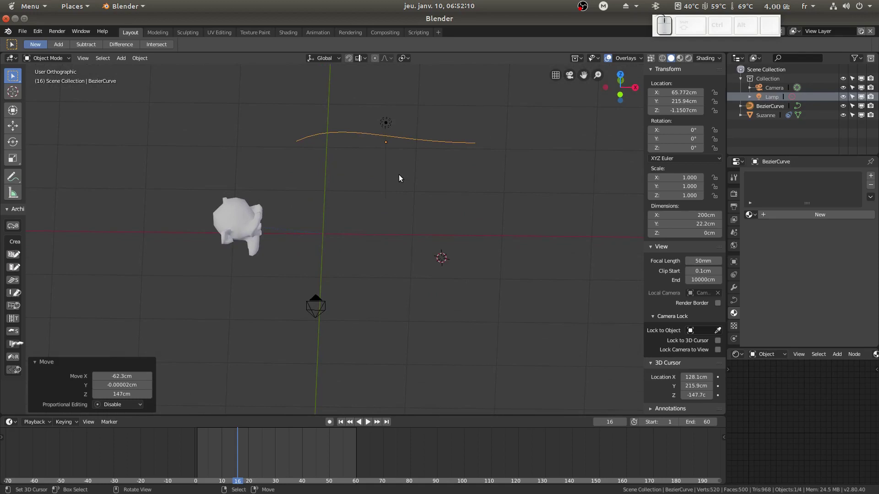
{"action": "key", "text": "KP_7"}
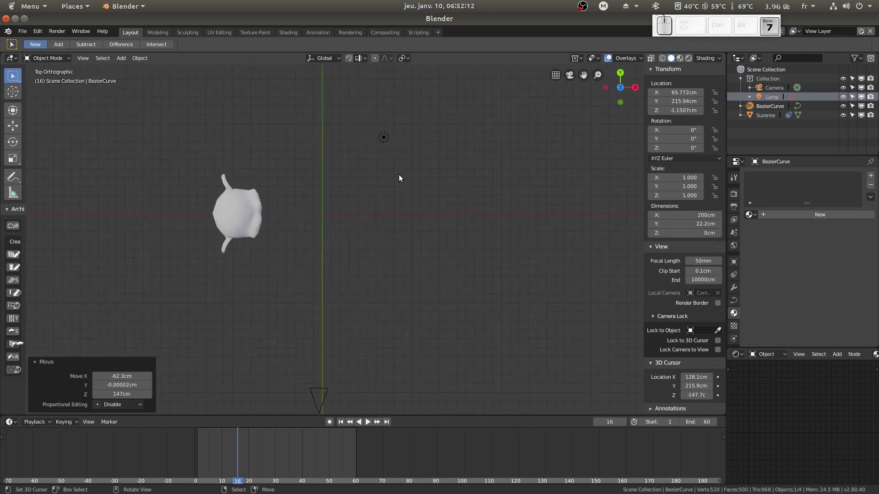
{"action": "key", "text": "g"}
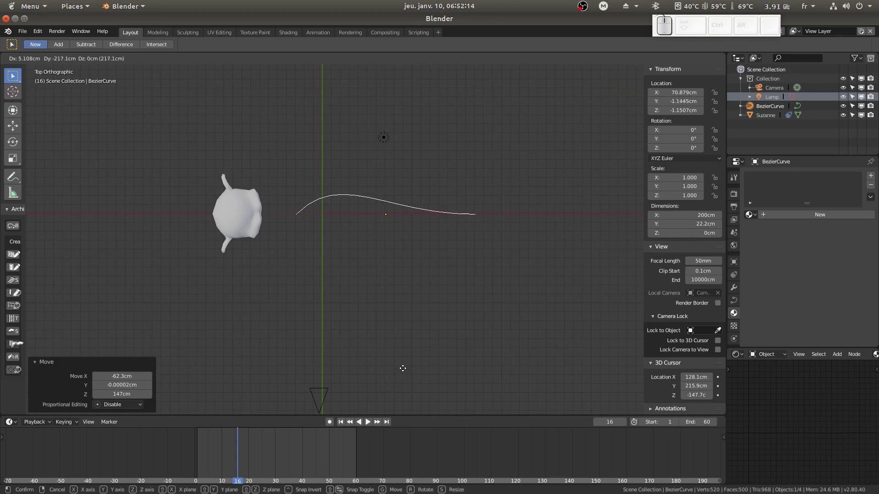
{"action": "left_click", "coordinate": [401, 366]}
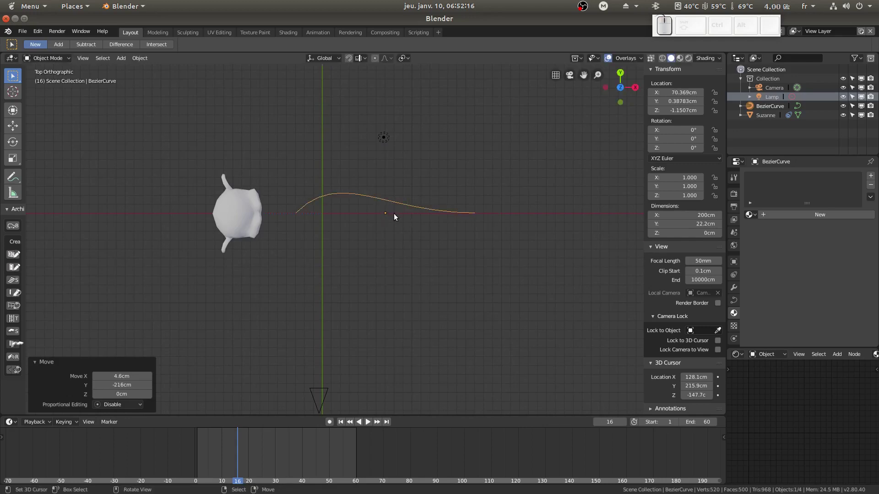
{"action": "key", "text": "Tab"}
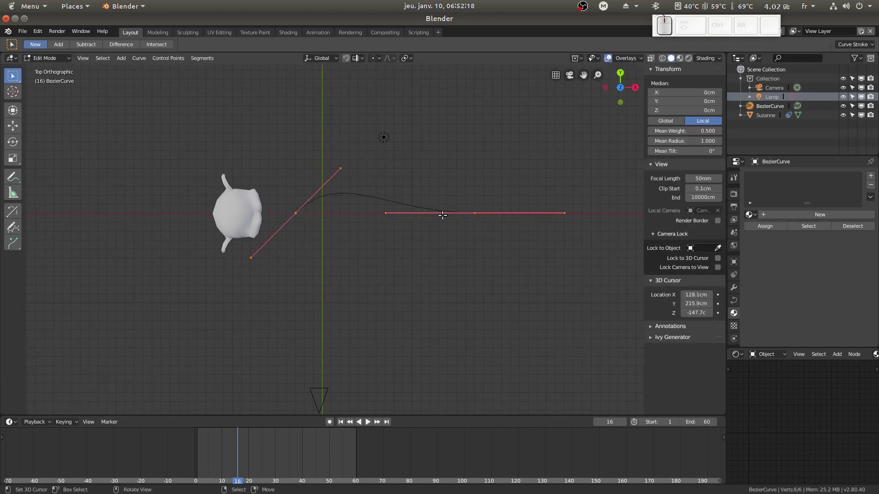
- Move the curve's right end point toward the middle and swing its handle up and right
{"action": "left_click", "coordinate": [475, 213]}
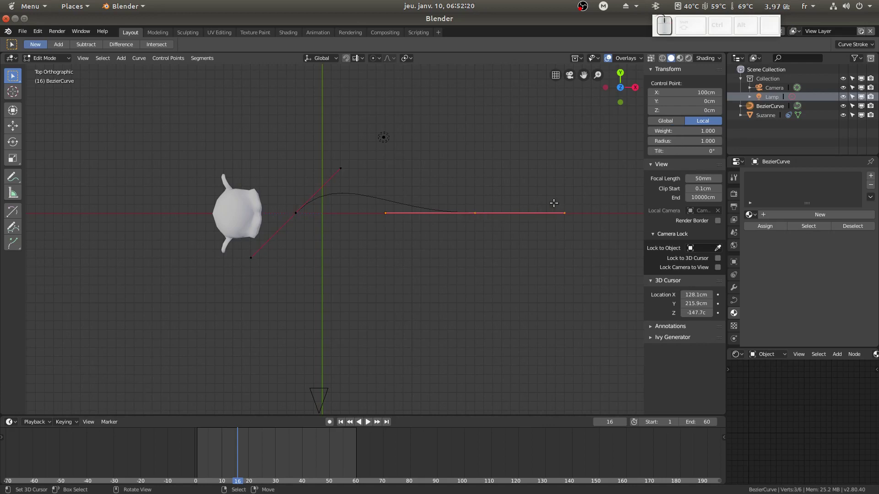
{"action": "middle_click_drag", "start_coordinate": [554, 203], "coordinate": [516, 209], "text": "shift"}
{"action": "key", "text": "g"}
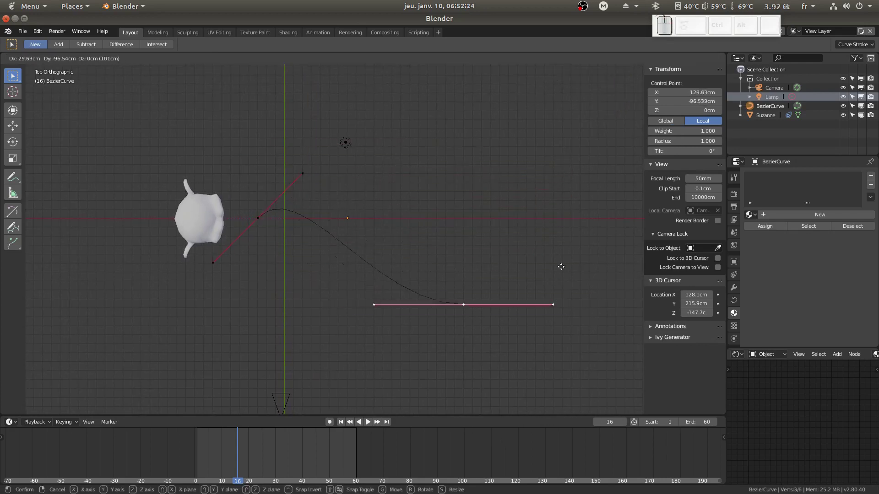
{"action": "left_click", "coordinate": [555, 210]}
{"action": "key", "text": "g"}
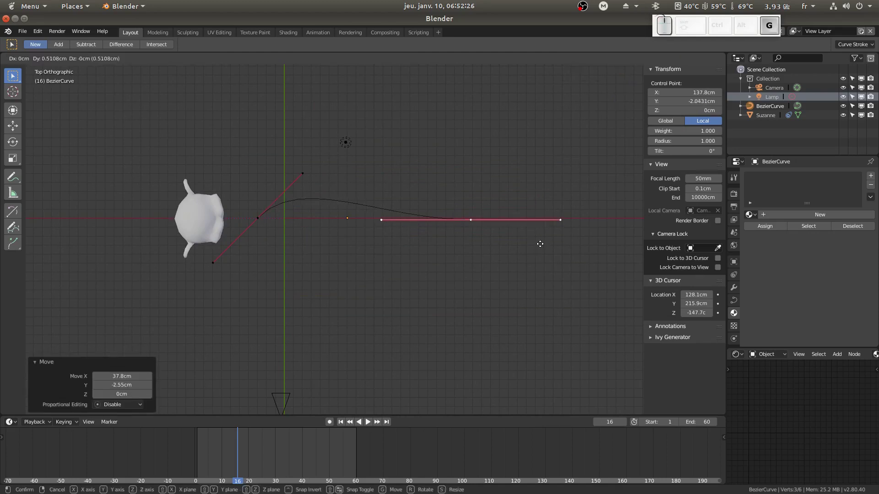
{"action": "left_click", "coordinate": [511, 242]}
{"action": "left_click", "coordinate": [531, 218]}
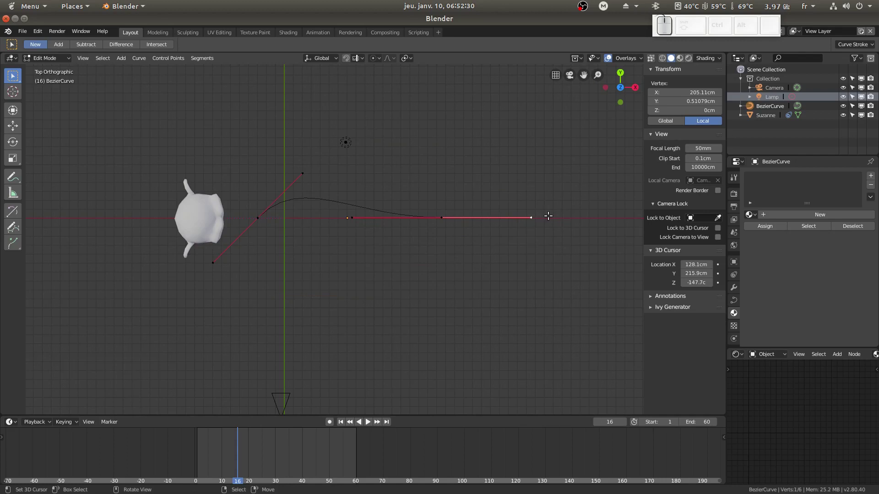
{"action": "key", "text": "g"}
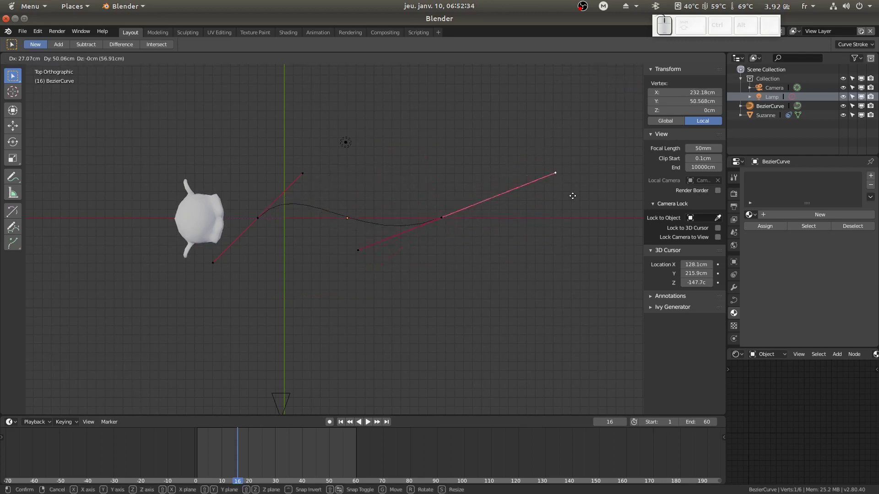
{"action": "left_click", "coordinate": [566, 197]}
- Extend the curve from its end point with two new points rising to the right
{"action": "left_click", "coordinate": [443, 215]}
{"action": "middle_click_drag", "start_coordinate": [510, 208], "coordinate": [457, 212], "text": "shift"}
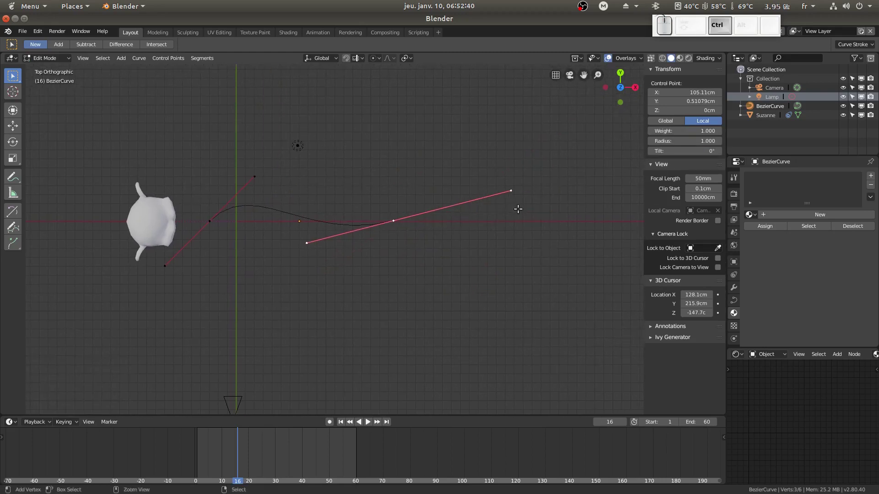
{"action": "left_click", "coordinate": [539, 227], "text": "ctrl"}
{"action": "left_click", "coordinate": [610, 155], "text": "ctrl"}
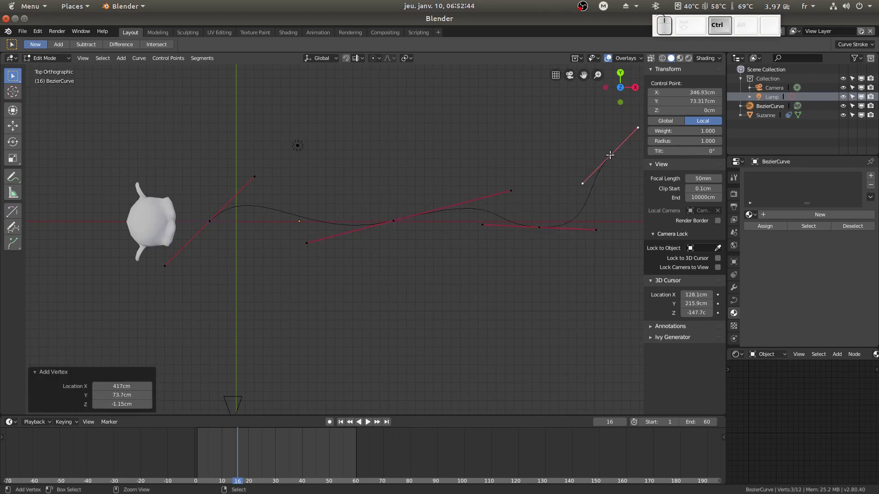
{"action": "middle_click_drag", "start_coordinate": [532, 293], "coordinate": [530, 255]}
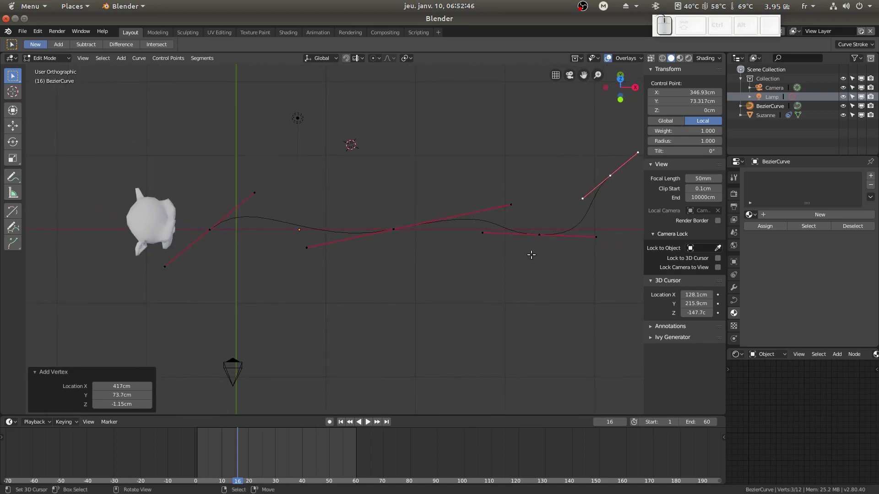
- In front view, drop the last point below the axis and raise the left handle into a bump
{"action": "key", "text": "KP_1"}
{"action": "key", "text": "g"}
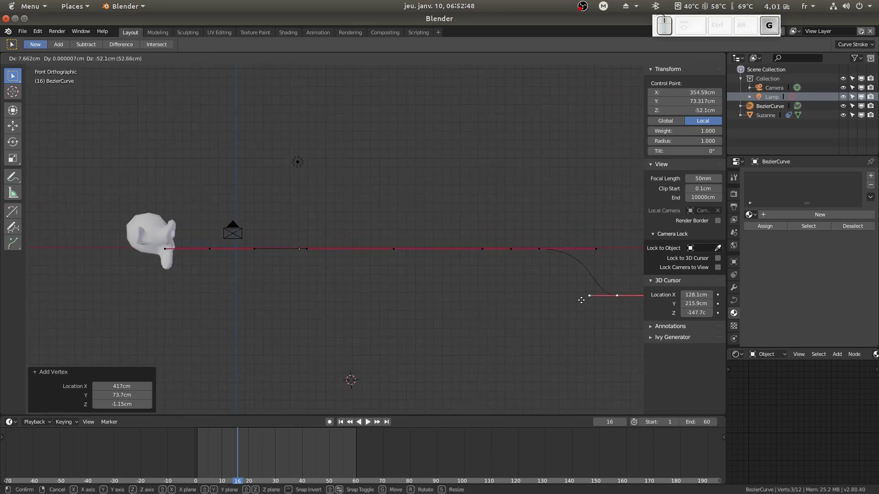
{"action": "left_click", "coordinate": [590, 132]}
{"action": "key", "text": "g"}
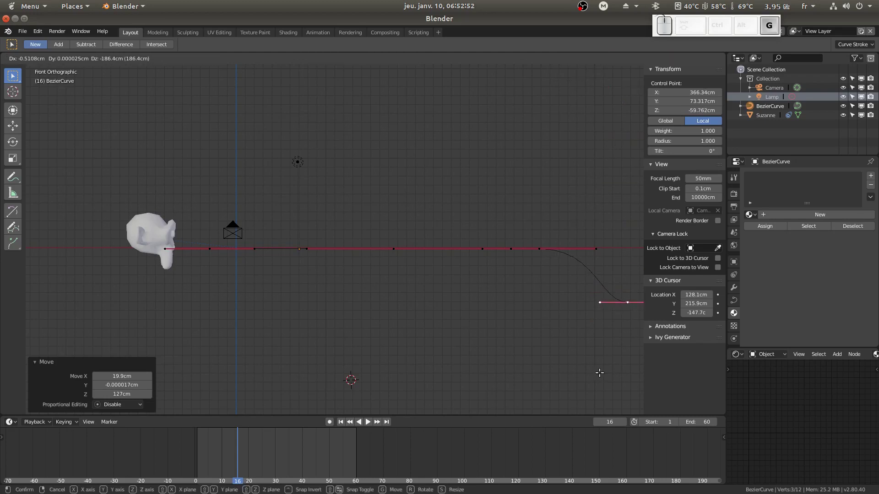
{"action": "left_click", "coordinate": [601, 369]}
{"action": "middle_click_drag", "start_coordinate": [510, 240], "coordinate": [421, 229], "text": "shift"}
{"action": "left_click", "coordinate": [392, 236]}
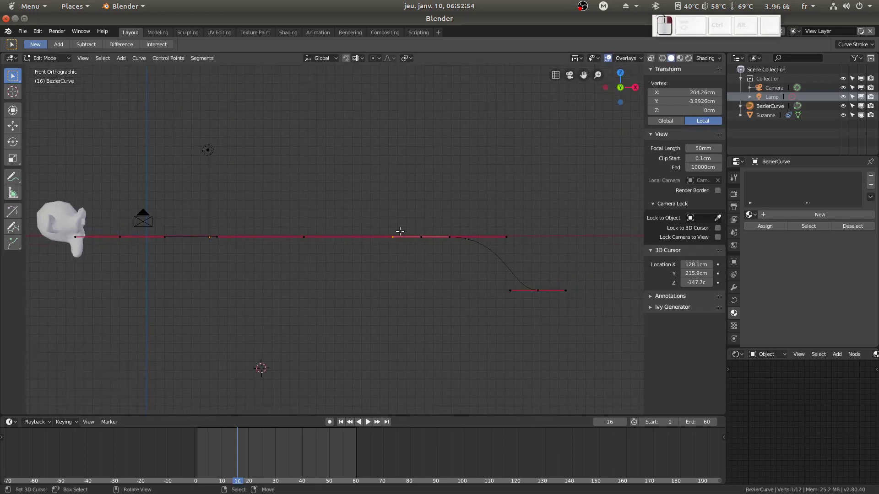
{"action": "key", "text": "g"}
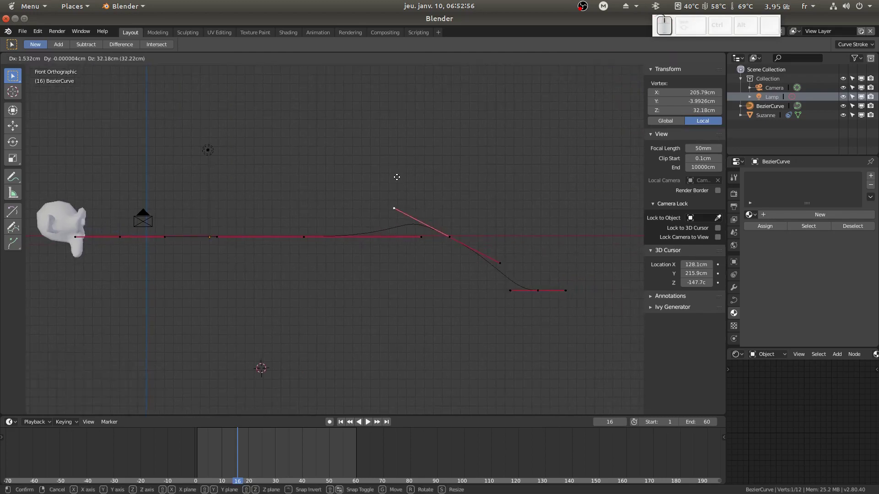
{"action": "left_click", "coordinate": [396, 176]}
- Switch back to Object Mode and view the curve at an angle
{"action": "key", "text": "ctrl+Tab"}
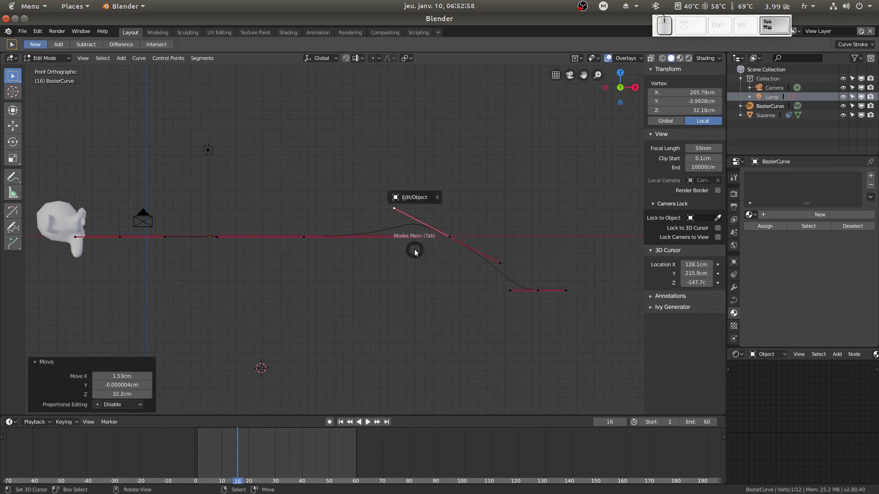
{"action": "left_click", "coordinate": [414, 219]}
{"action": "middle_click_drag", "start_coordinate": [436, 205], "coordinate": [365, 229]}
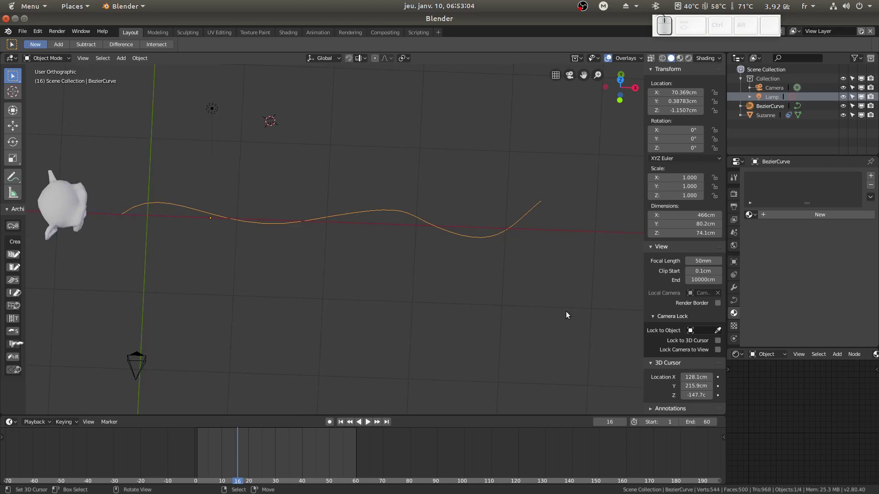
- Select Suzanne and add a Follow Path constraint in Object Constraints, leaving Target empty
{"action": "middle_click_drag", "start_coordinate": [234, 227], "coordinate": [257, 245]}
{"action": "key", "text": "KP_1"}
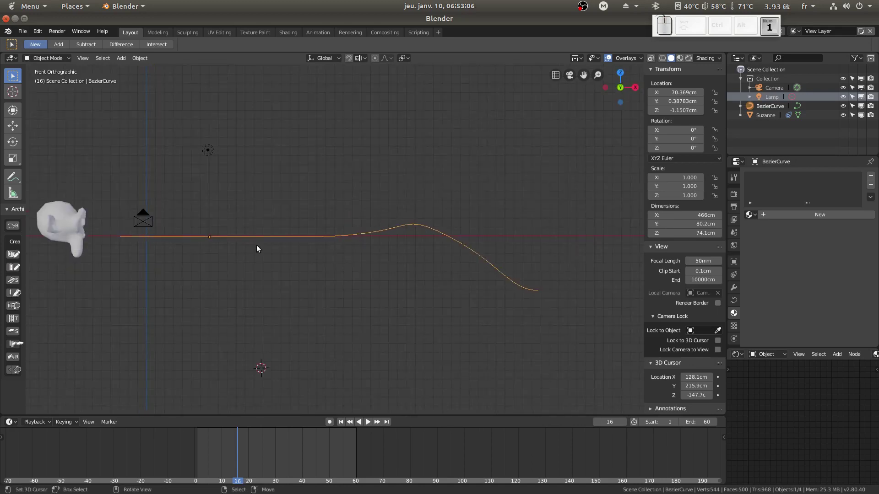
{"action": "left_click", "coordinate": [70, 230]}
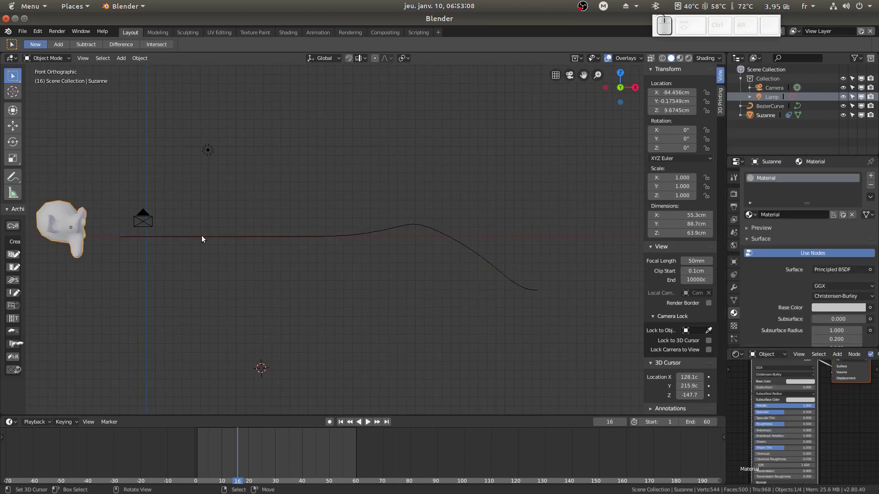
{"action": "middle_click_drag", "start_coordinate": [201, 235], "coordinate": [289, 247], "text": "shift"}
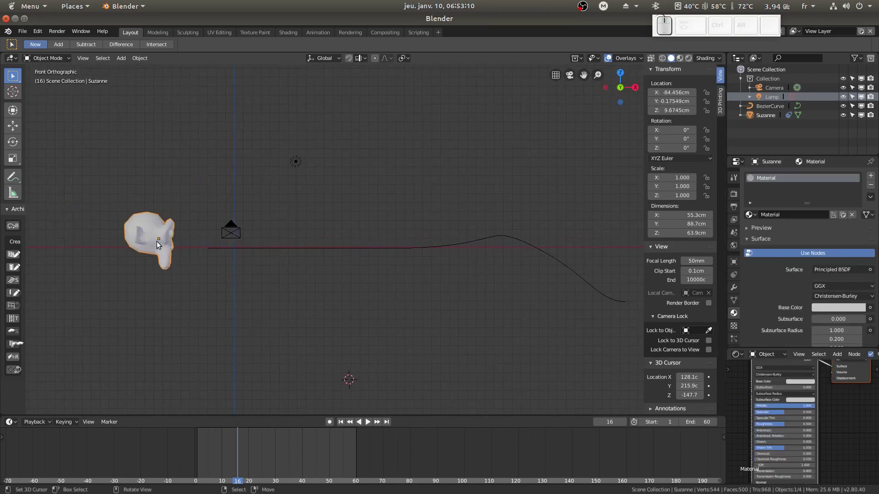
{"action": "left_click", "coordinate": [733, 275]}
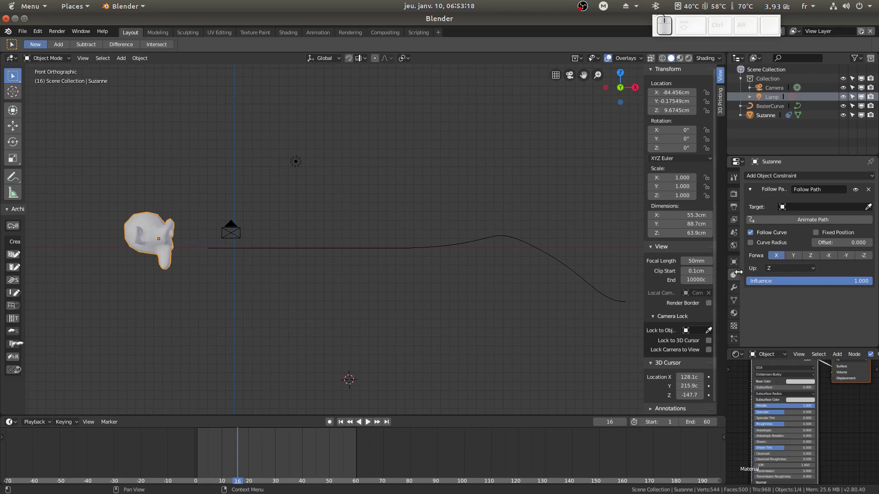
{"action": "left_click", "coordinate": [813, 210]}
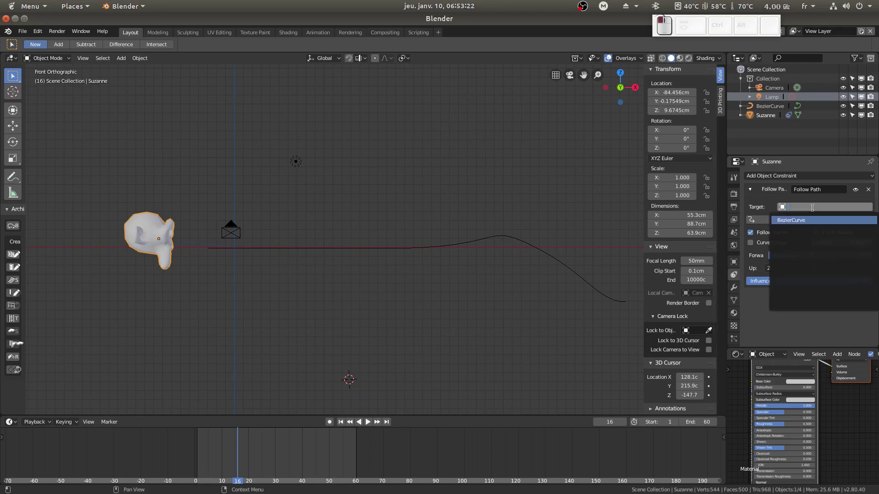
{"action": "left_click", "coordinate": [844, 199]}
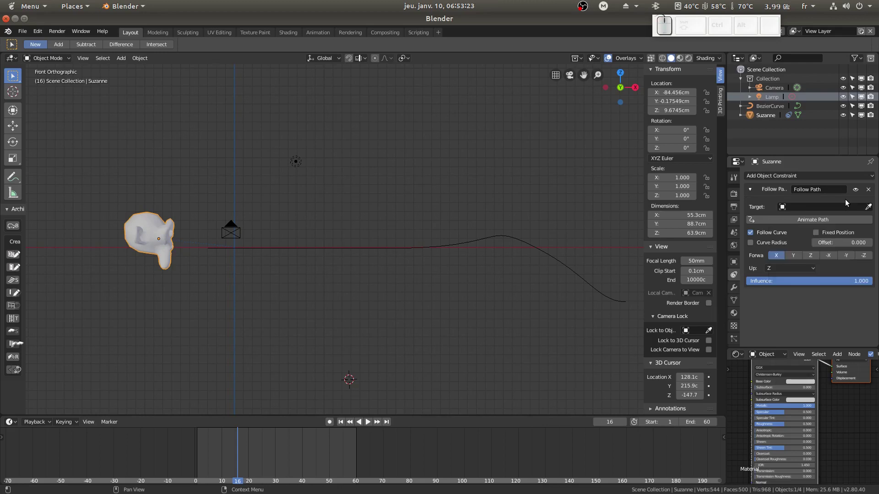
- Set the Follow Path target to BezierCurve, click Animate Path, and keep Follow Curve on
{"action": "left_click", "coordinate": [869, 208]}
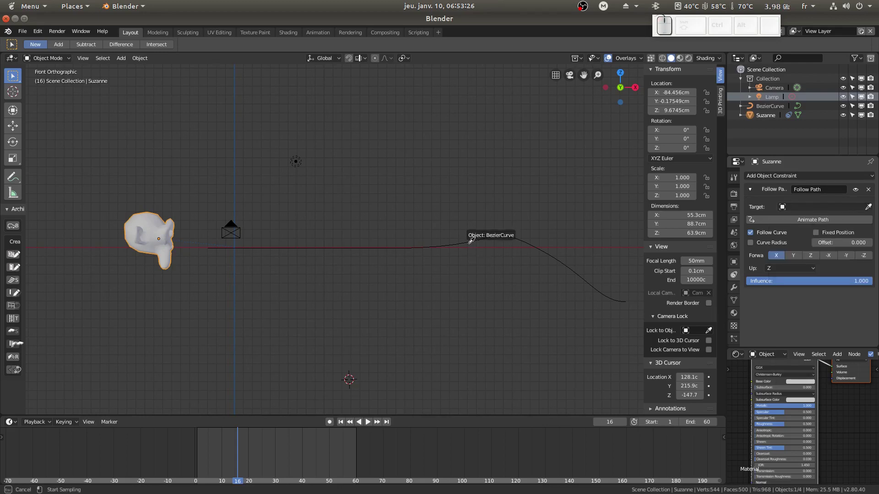
{"action": "left_click", "coordinate": [496, 240]}
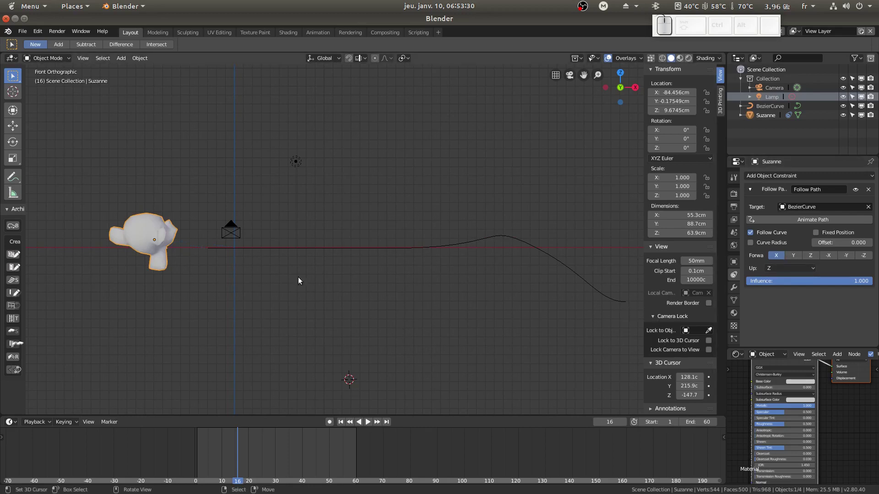
{"action": "left_click", "coordinate": [778, 219]}
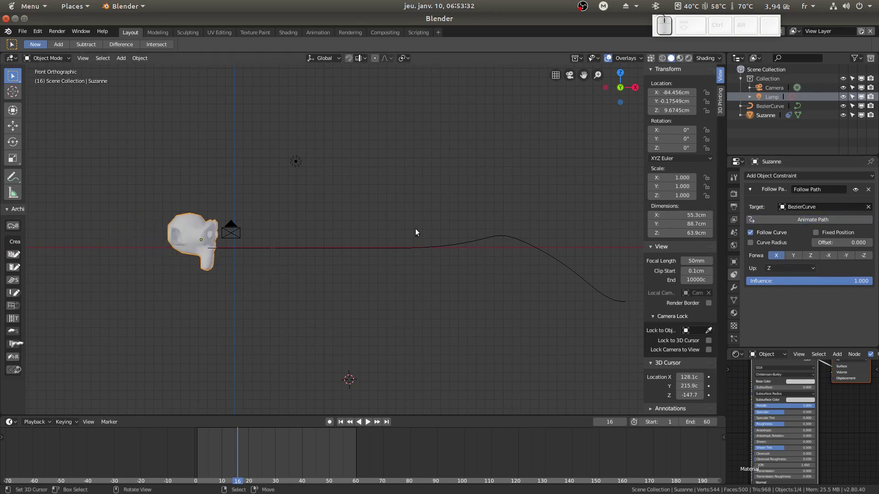
{"action": "left_click", "coordinate": [751, 232]}
{"action": "left_click", "coordinate": [750, 233]}
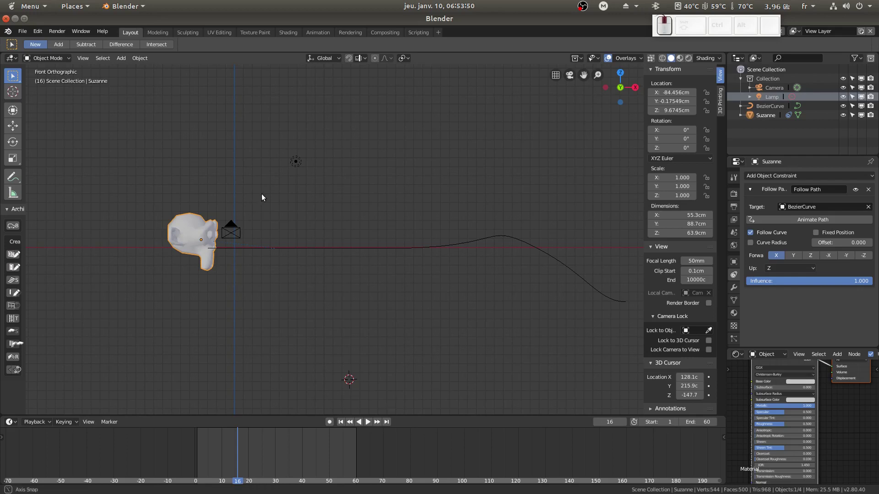
{"action": "middle_click_drag", "start_coordinate": [262, 193], "coordinate": [274, 247]}
- In top view, rotate Suzanne 58.5° at the curve start and apply her rotation and scale
{"action": "key", "text": "KP_7"}
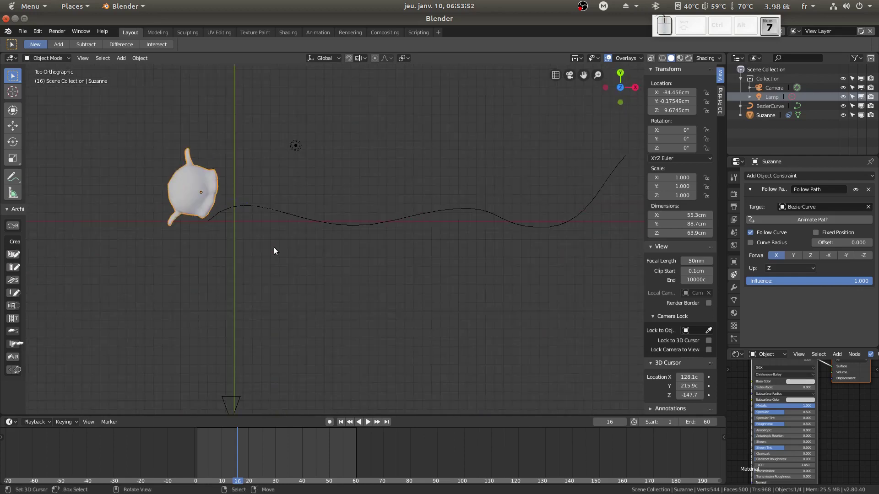
{"action": "key", "text": "g"}
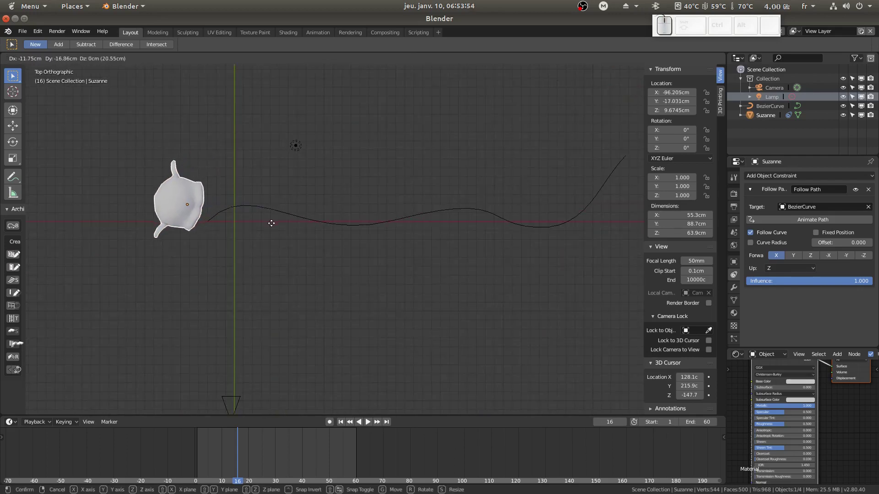
{"action": "left_click", "coordinate": [279, 231]}
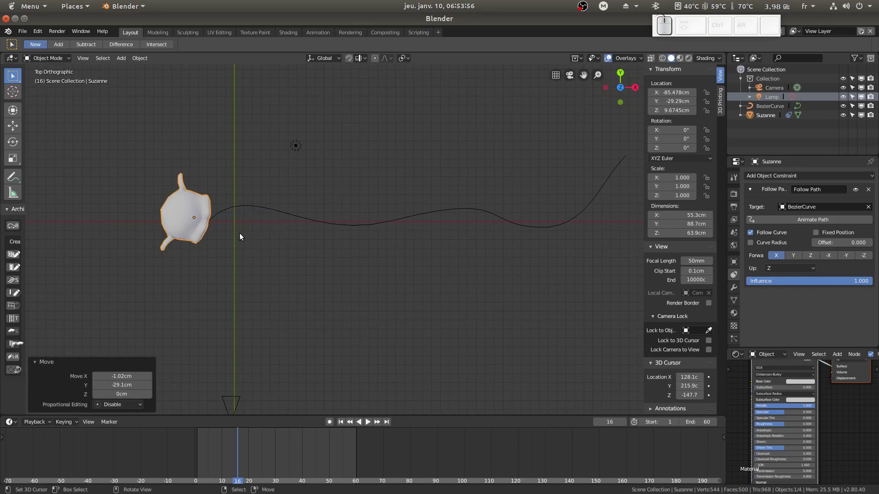
{"action": "key", "text": "r"}
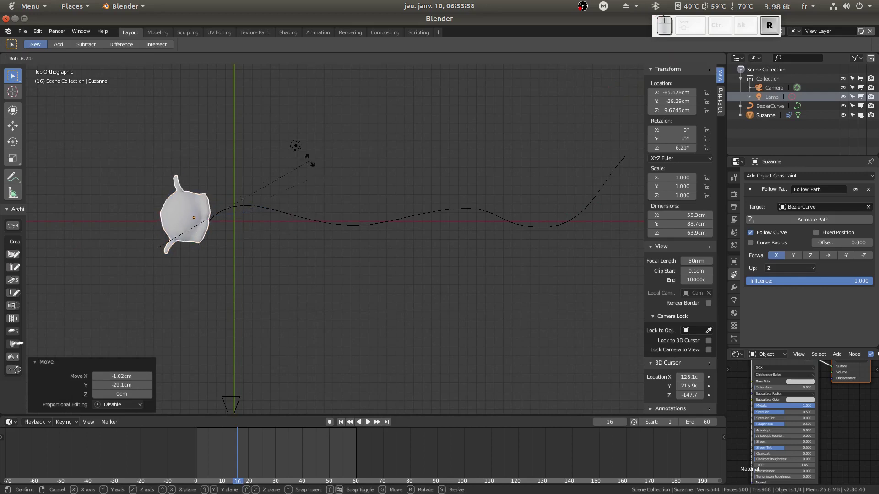
{"action": "left_click", "coordinate": [172, 142]}
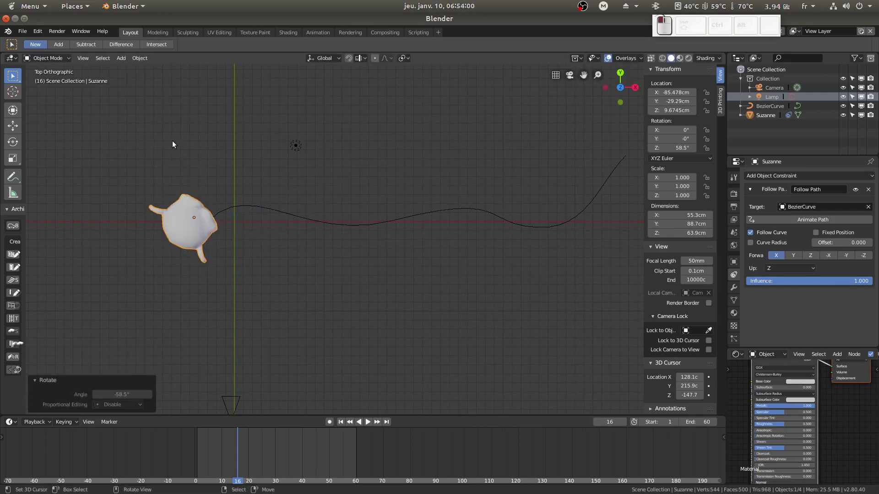
{"action": "key", "text": "g"}
{"action": "left_click", "coordinate": [184, 144]}
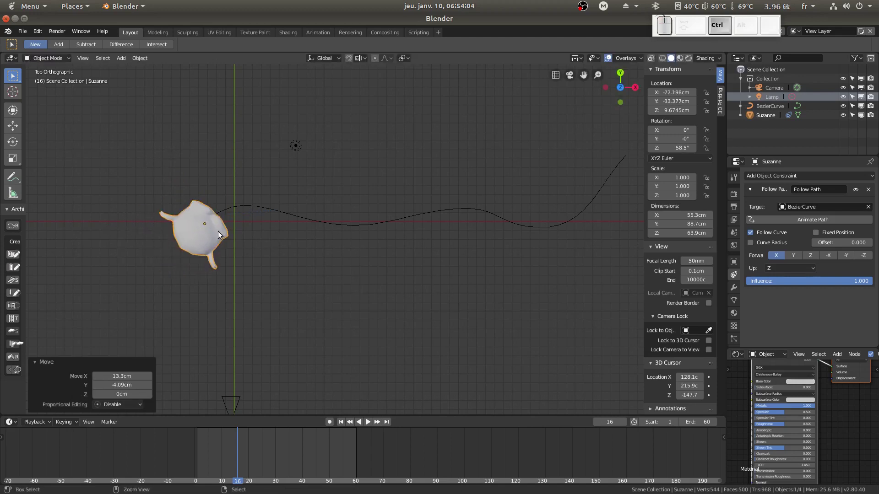
{"action": "key", "text": "ctrl+a"}
{"action": "left_click", "coordinate": [212, 231]}
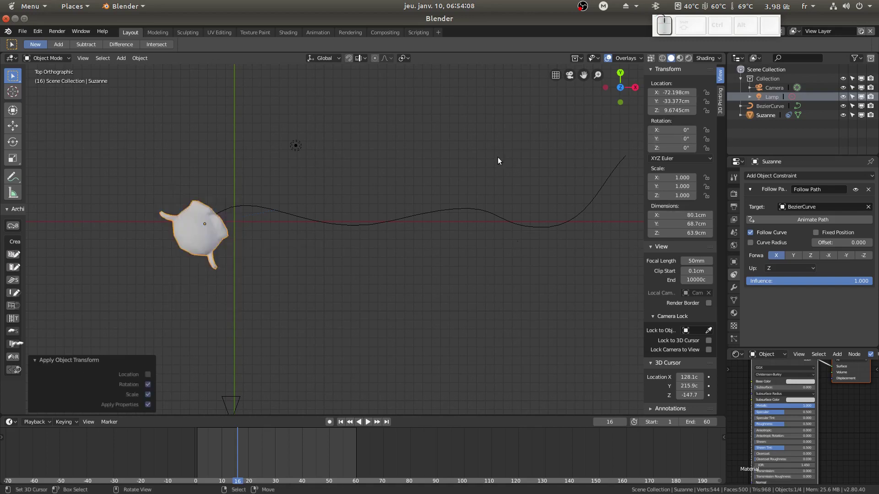
- Preview frame 8, then reposition Suzanne, rotate her 58.6°, and apply rotation and scale
{"action": "left_click", "coordinate": [215, 453]}
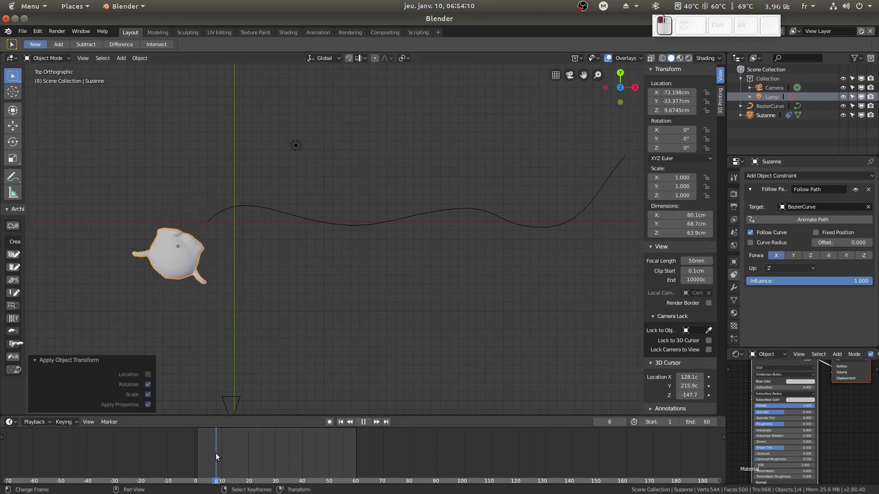
{"action": "left_click", "coordinate": [340, 423]}
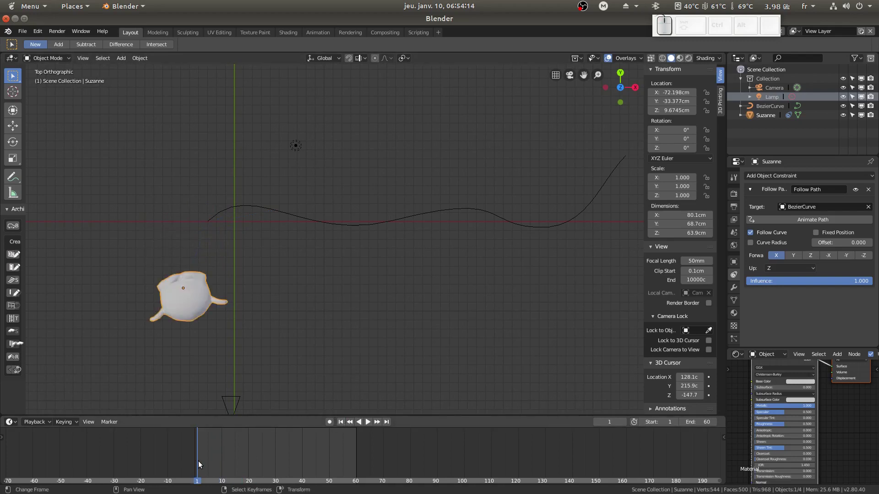
{"action": "key", "text": "g"}
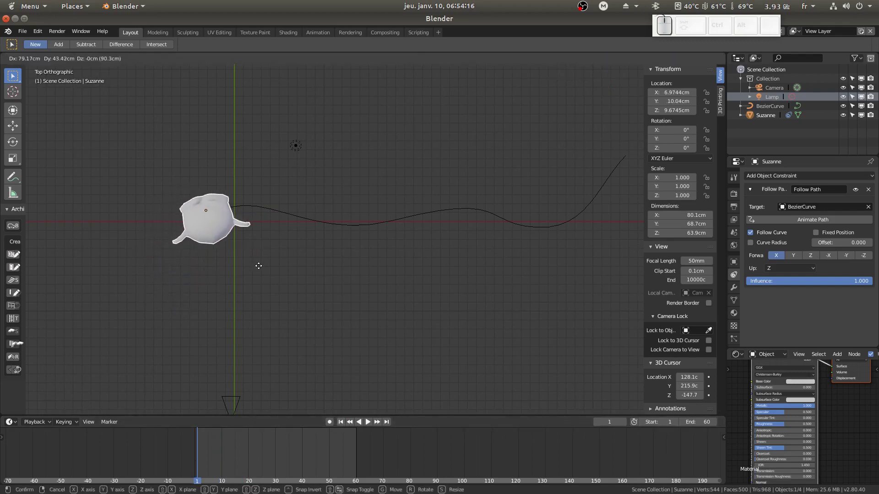
{"action": "left_click", "coordinate": [257, 272]}
{"action": "key", "text": "r"}
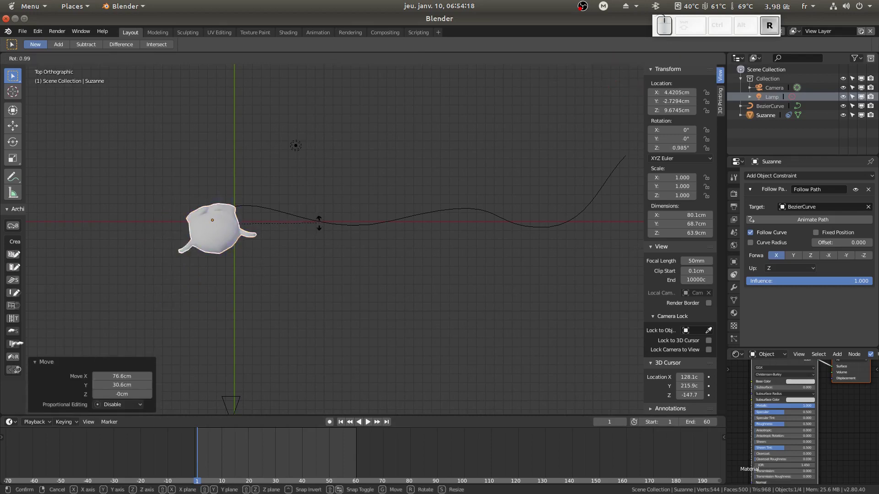
{"action": "left_click", "coordinate": [338, 283]}
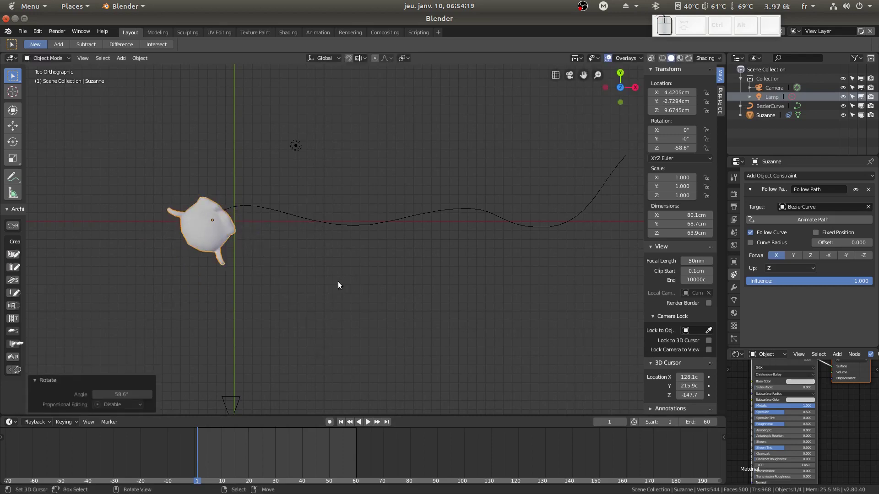
{"action": "key", "text": "ctrl+a"}
{"action": "left_click", "coordinate": [295, 232]}
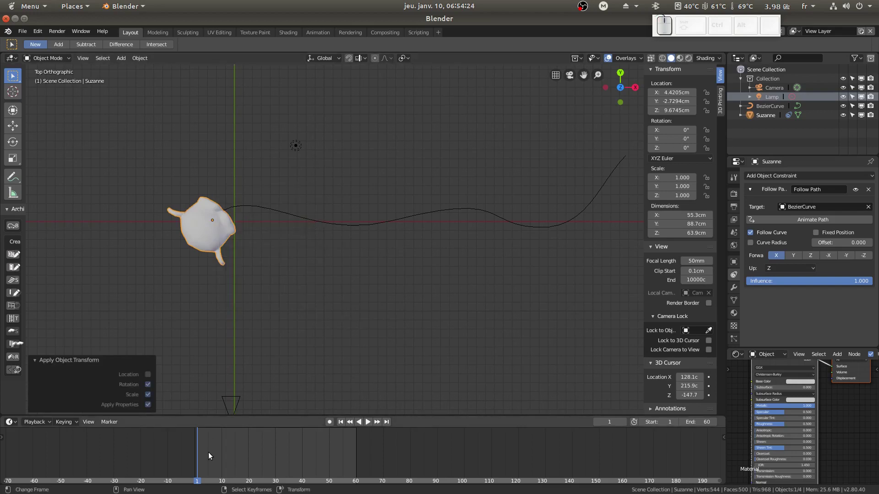
- Scrub to frame 22, play and scrub the animation, then stop and rewind to frame 1
{"action": "left_click_drag", "start_coordinate": [208, 452], "coordinate": [364, 455]}
{"action": "key", "text": "space"}
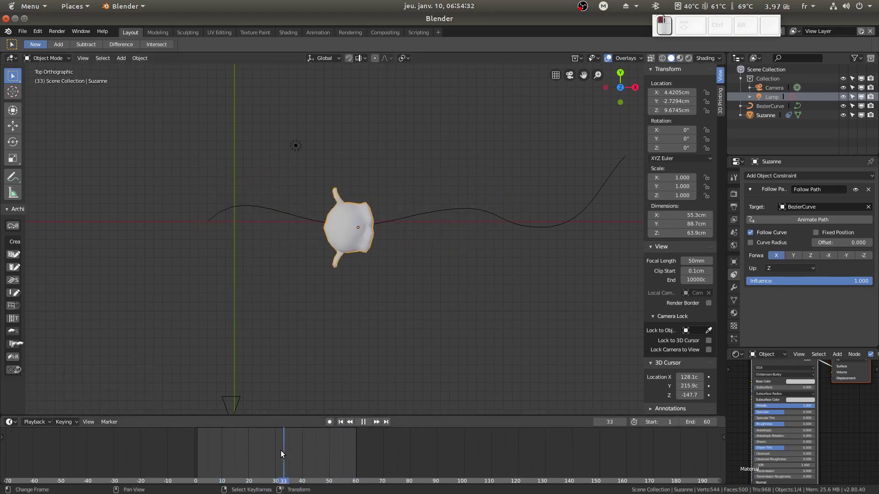
{"action": "left_click_drag", "start_coordinate": [321, 455], "coordinate": [362, 464]}
{"action": "key", "text": "space"}
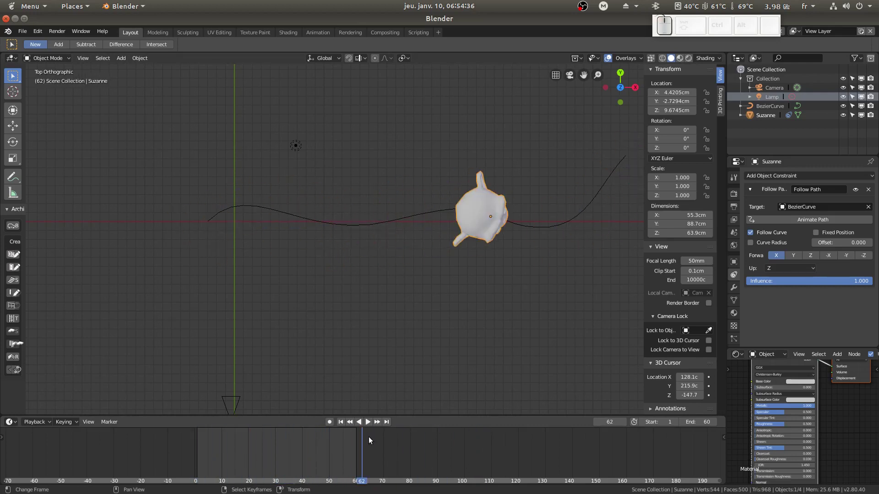
{"action": "left_click", "coordinate": [340, 421]}
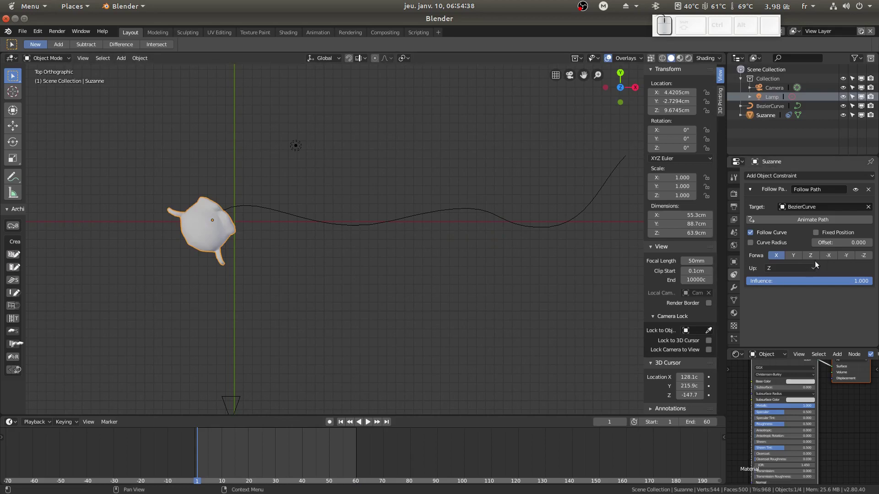
{"action": "left_click", "coordinate": [546, 227]}
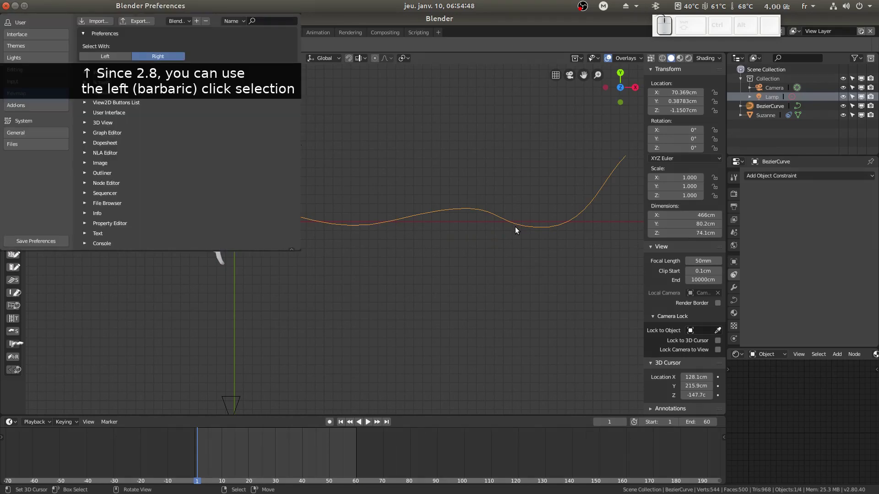
{"action": "left_click", "coordinate": [250, 268]}
{"action": "middle_click_drag", "start_coordinate": [282, 192], "coordinate": [341, 214]}
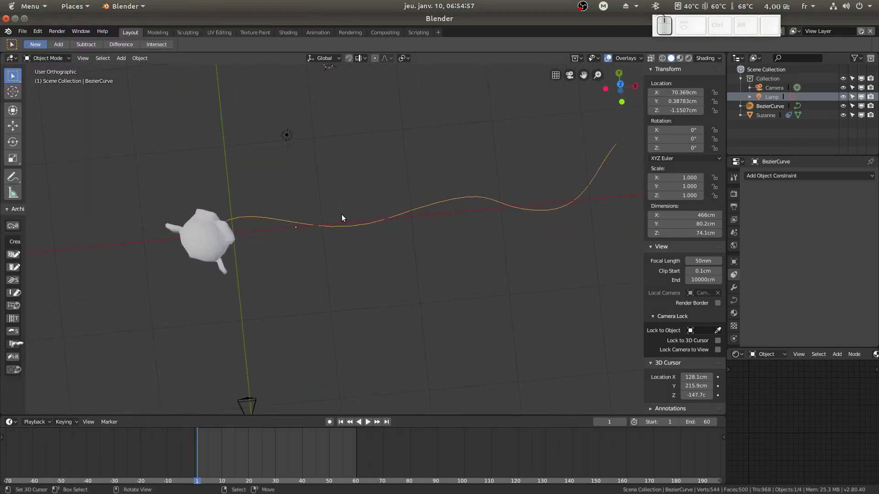
{"action": "key", "text": "KP_7"}
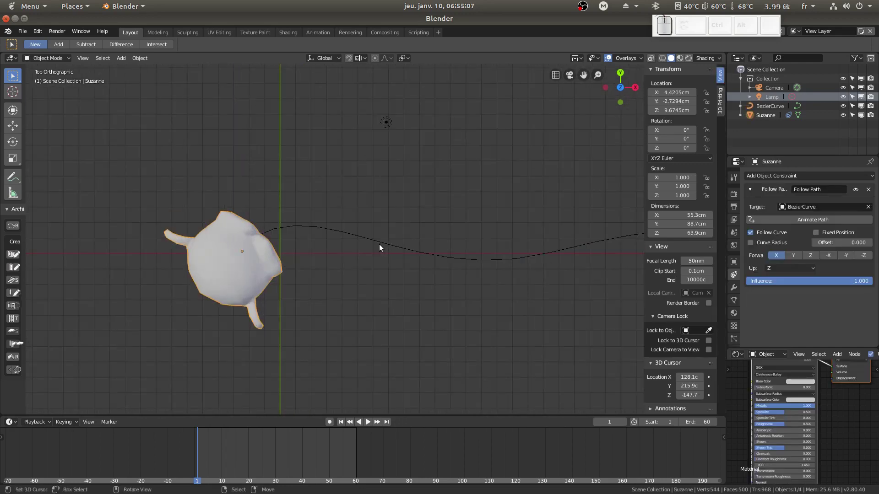
- Select BezierCurve and expand its Path Animation settings in Object Data properties
{"action": "left_click", "coordinate": [379, 245]}
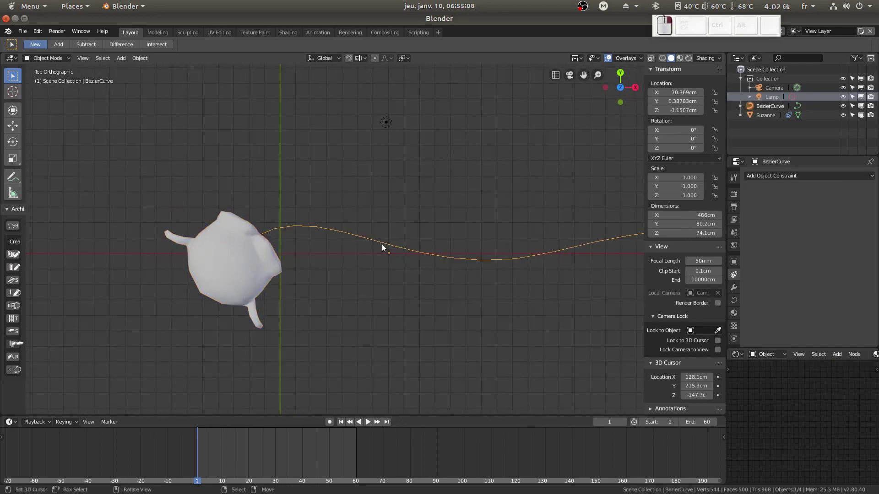
{"action": "left_click", "coordinate": [734, 301]}
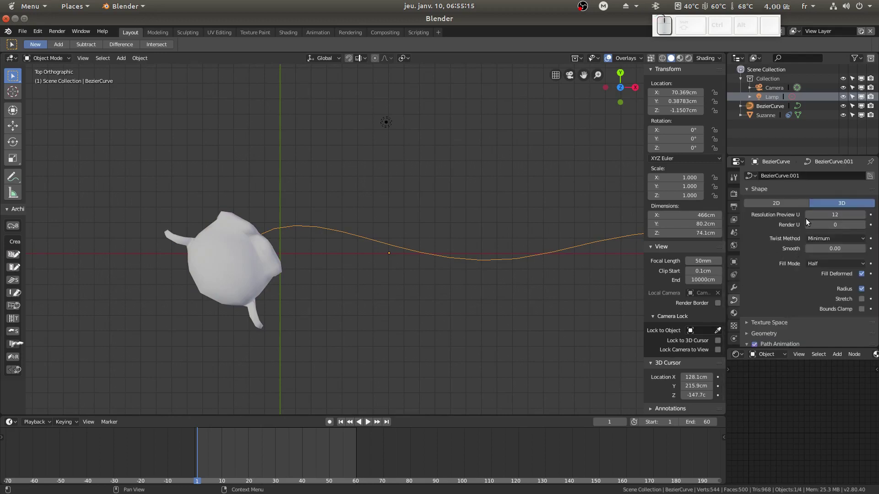
{"action": "scroll", "coordinate": [786, 296], "scroll_direction": "down", "scroll_amount": 3}
{"action": "scroll", "coordinate": [786, 295], "scroll_direction": "down", "scroll_amount": 1}
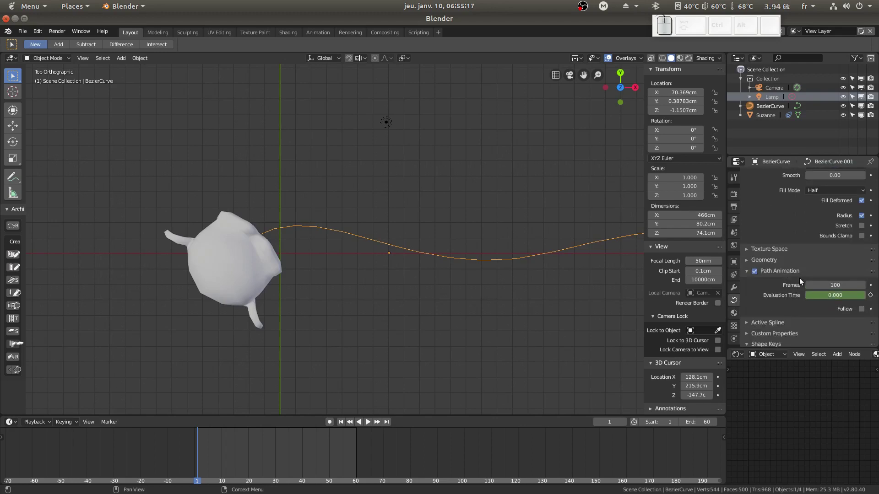
{"action": "scroll", "coordinate": [798, 270], "scroll_direction": "down", "scroll_amount": 1}
{"action": "left_click", "coordinate": [786, 253]}
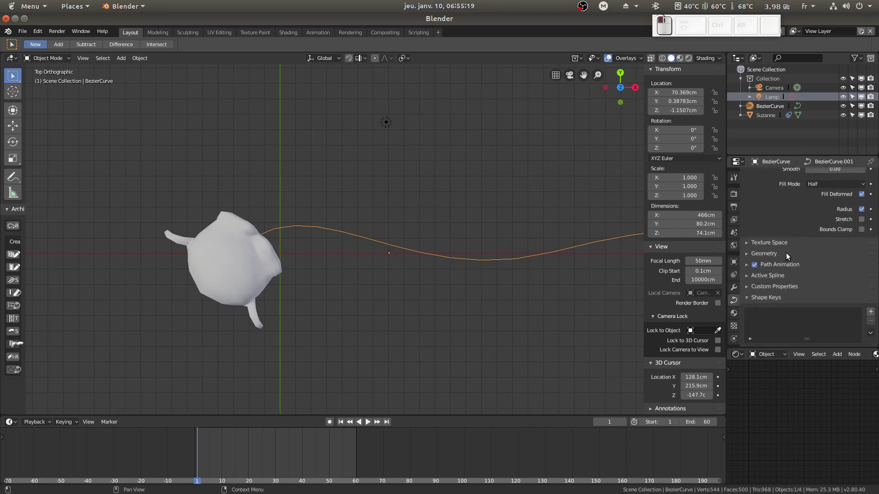
{"action": "left_click", "coordinate": [788, 265]}
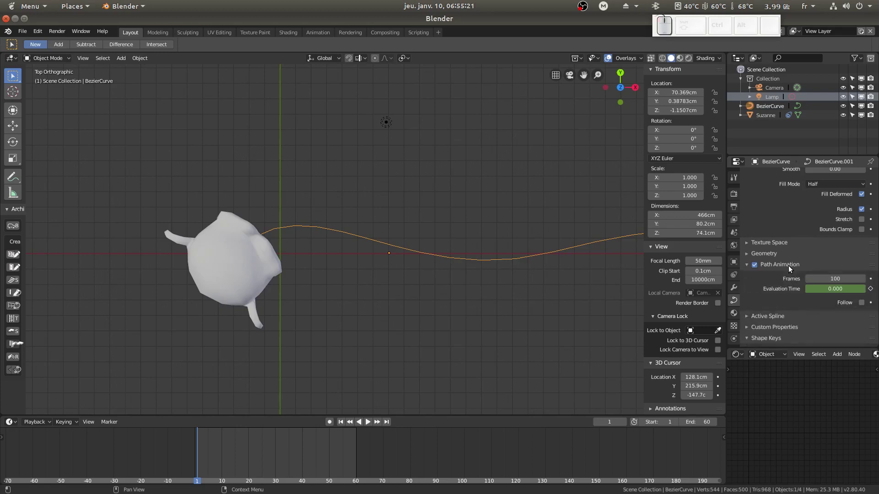
{"action": "left_click", "coordinate": [788, 266]}
{"action": "left_click", "coordinate": [771, 266]}
{"action": "left_click", "coordinate": [755, 268]}
{"action": "left_click", "coordinate": [755, 267]}
{"action": "scroll", "coordinate": [762, 267], "scroll_direction": "down", "scroll_amount": 2}
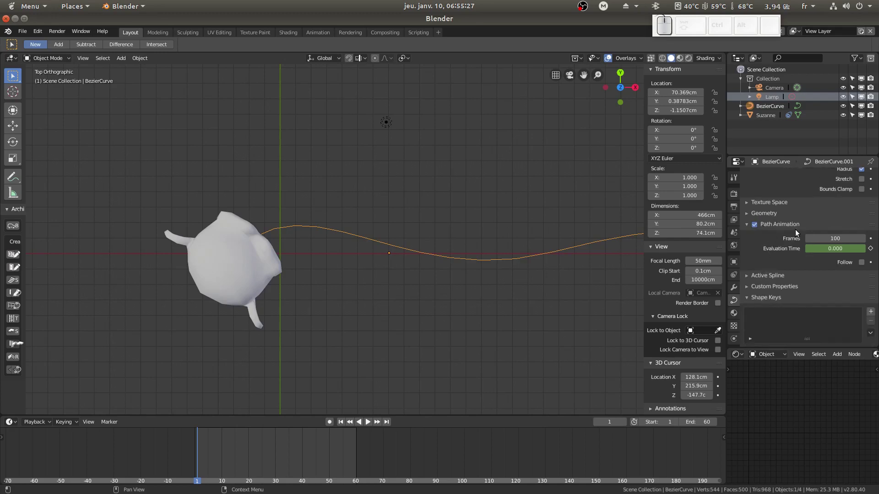
- Set the path animation Frames value to 60
{"action": "left_click", "coordinate": [841, 239]}
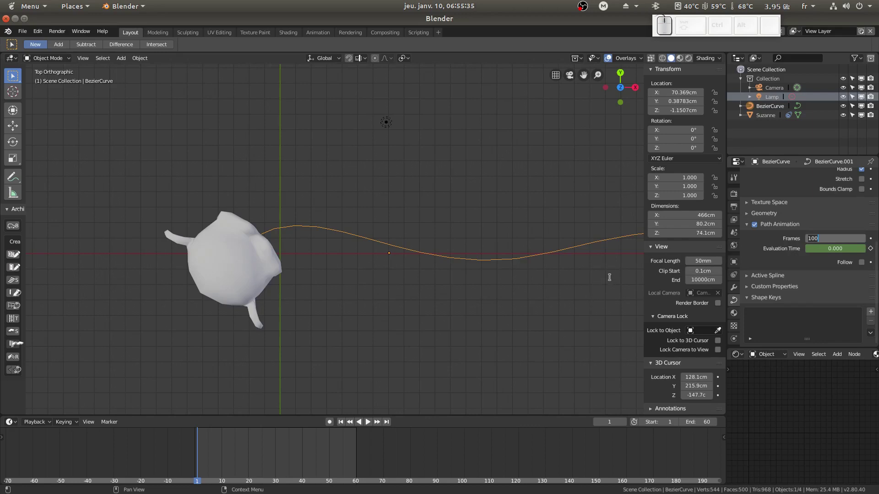
{"action": "type", "text": "60"}
{"action": "key", "text": "Return"}
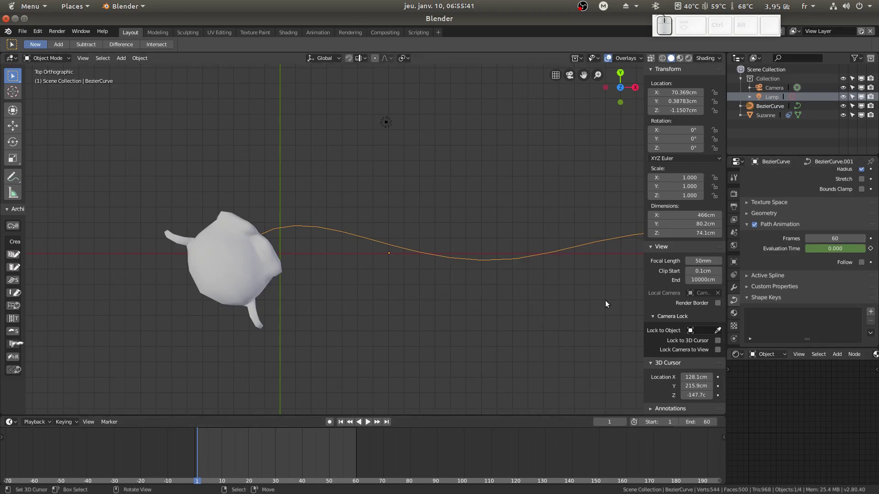
{"action": "middle_click_drag", "start_coordinate": [605, 300], "coordinate": [409, 359]}
- Play the animation in top view, stop it, and rewind to frame 1
{"action": "key", "text": "KP_7"}
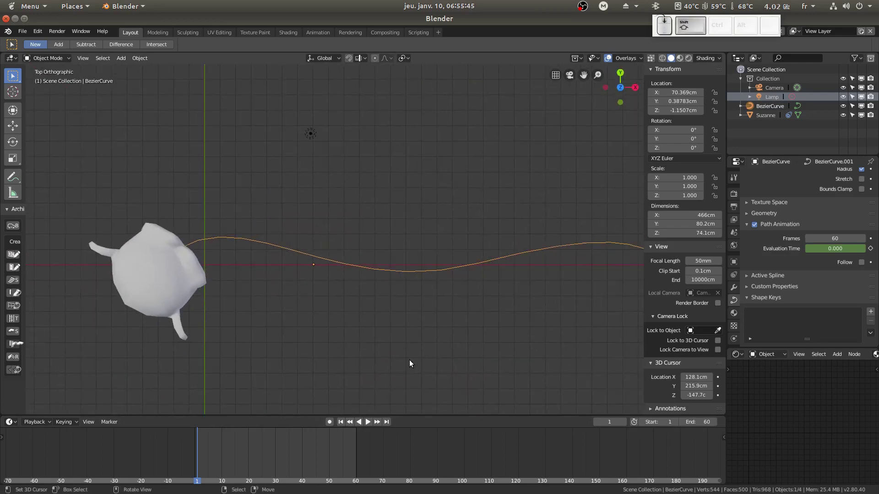
{"action": "left_click", "coordinate": [369, 421]}
{"action": "scroll", "coordinate": [439, 375], "scroll_direction": "down", "scroll_amount": 5}
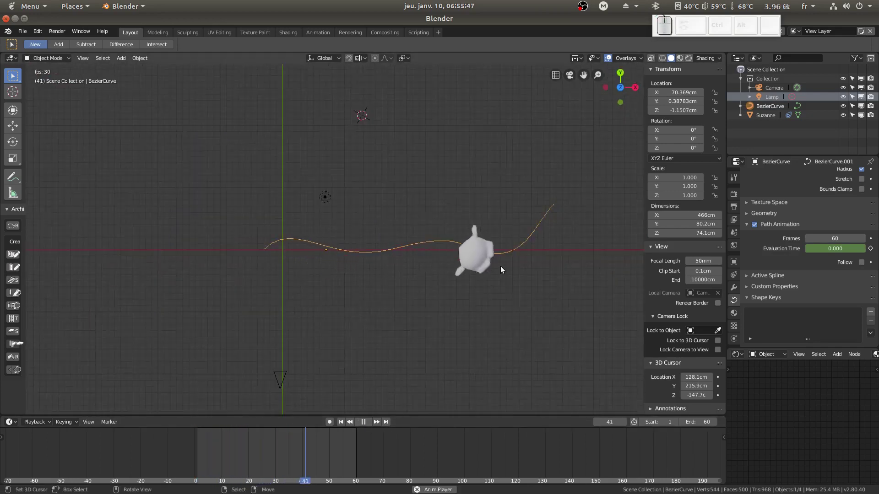
{"action": "left_click", "coordinate": [363, 421]}
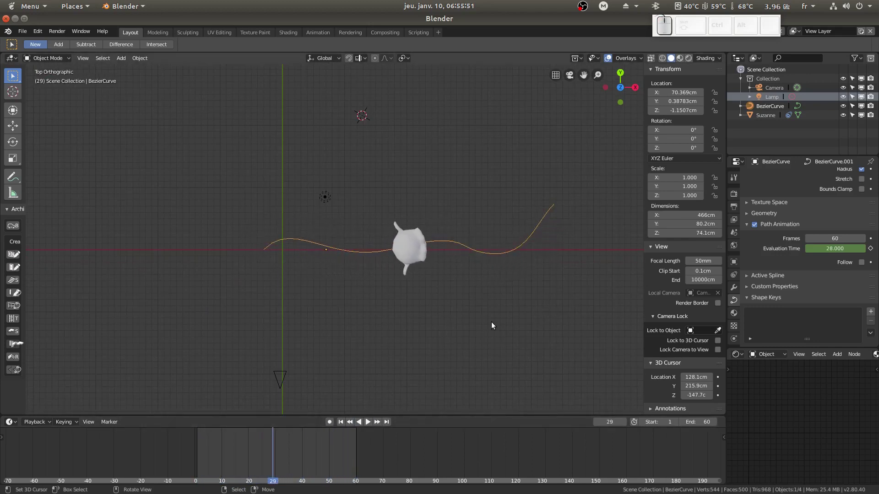
{"action": "left_click", "coordinate": [340, 421]}
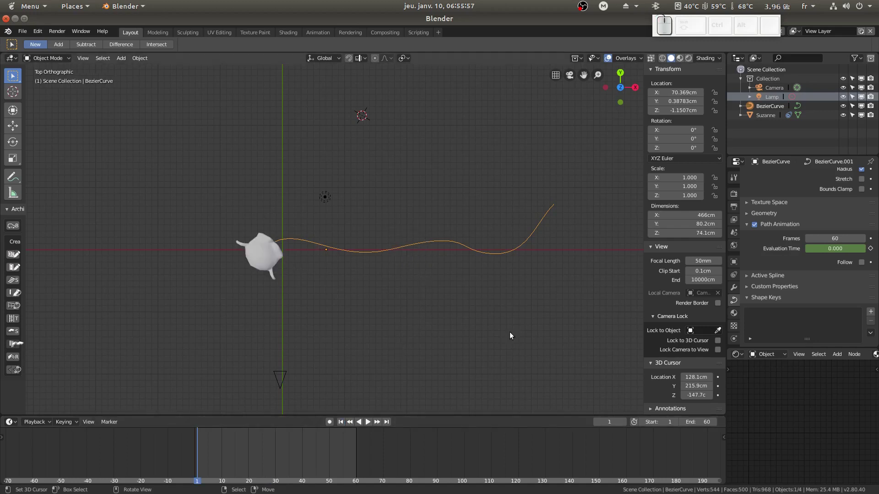
- Switch to front view to see the curve's profile, replay, stop, and return to frame 1
{"action": "middle_click_drag", "start_coordinate": [410, 284], "coordinate": [402, 298], "text": "shift"}
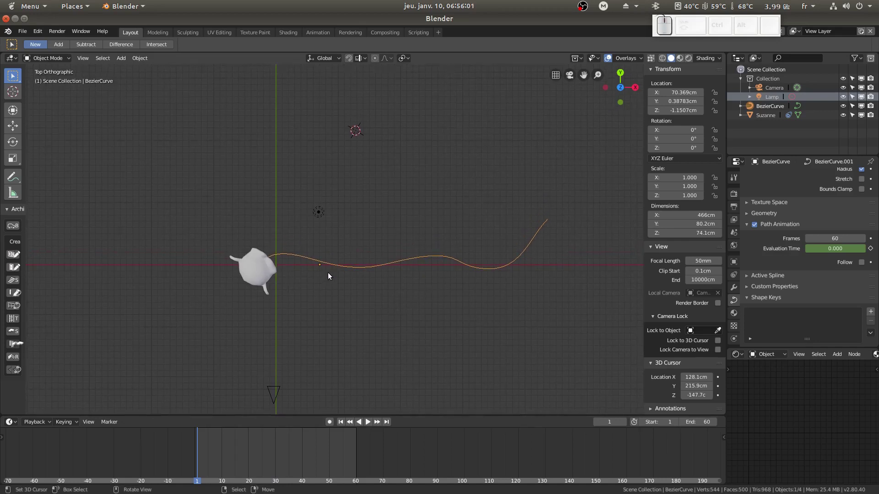
{"action": "scroll", "coordinate": [328, 273], "scroll_direction": "up", "scroll_amount": 2}
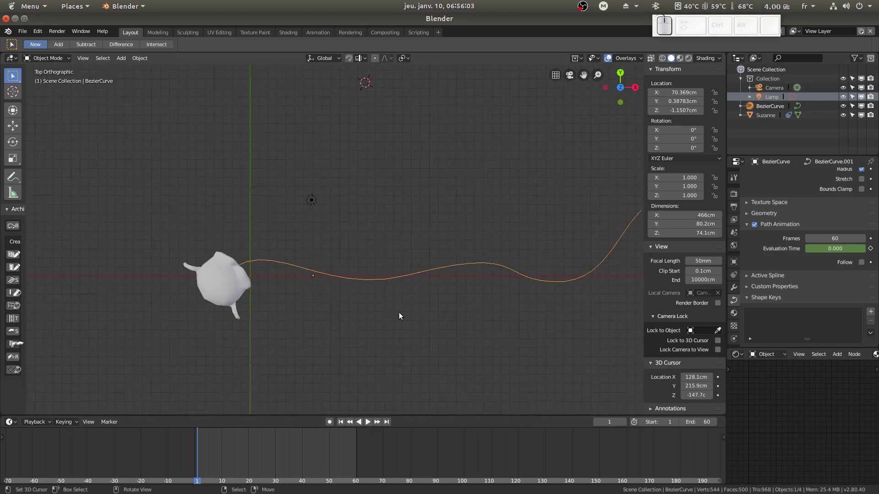
{"action": "scroll", "coordinate": [442, 325], "scroll_direction": "down", "scroll_amount": 1}
{"action": "key", "text": "KP_1"}
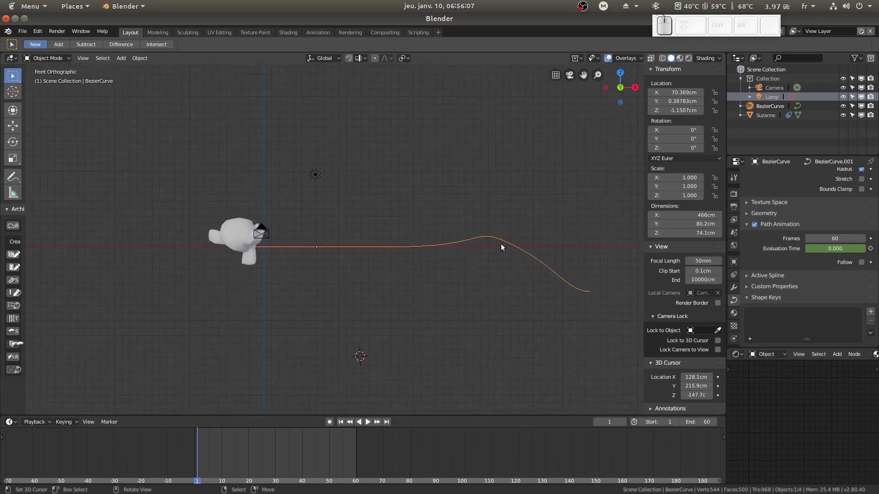
{"action": "left_click", "coordinate": [209, 448]}
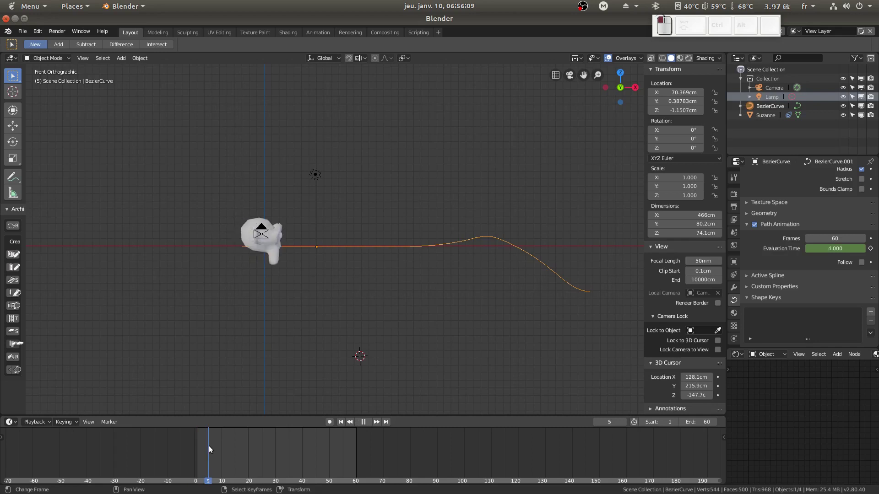
{"action": "key", "text": "space"}
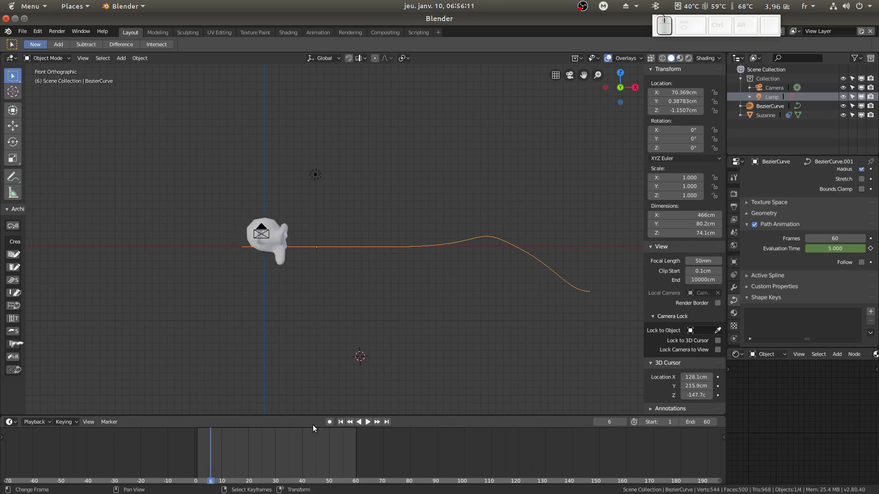
{"action": "left_click", "coordinate": [341, 422]}
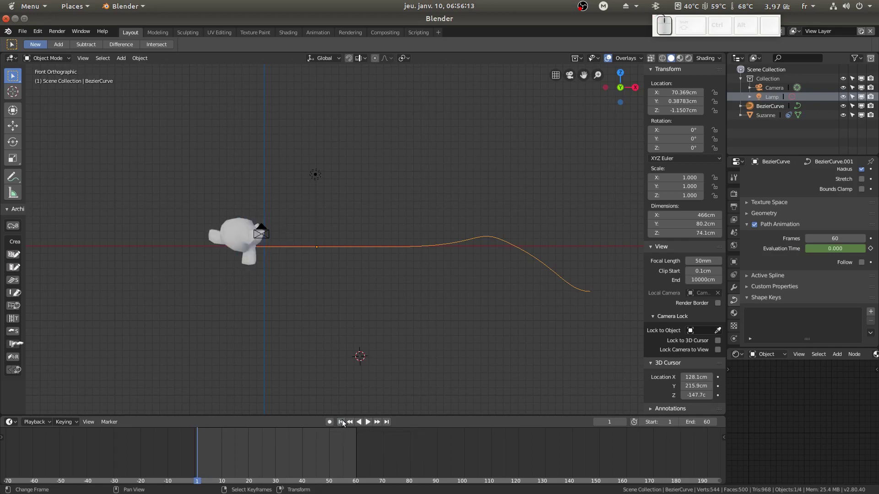
- Try keyframing the path's Frames value, briefly playing and entering 120 as Frames
{"action": "left_click", "coordinate": [870, 239]}
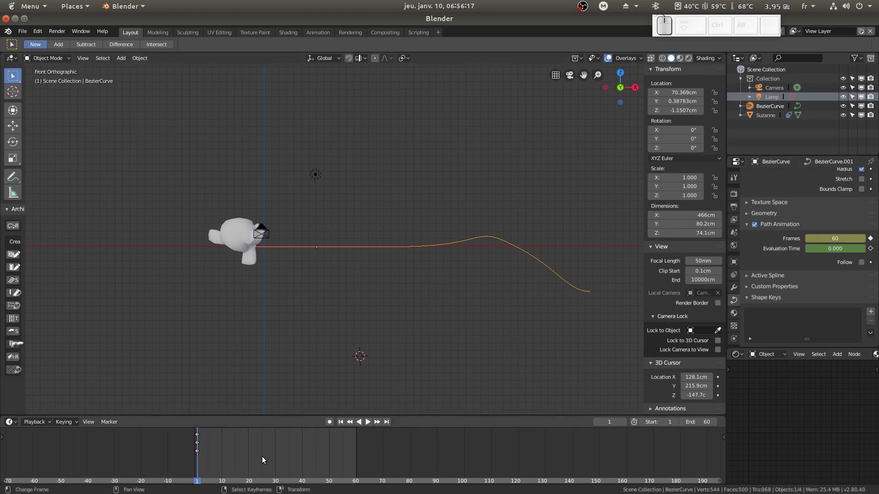
{"action": "key", "text": "space"}
{"action": "key", "text": "space"}
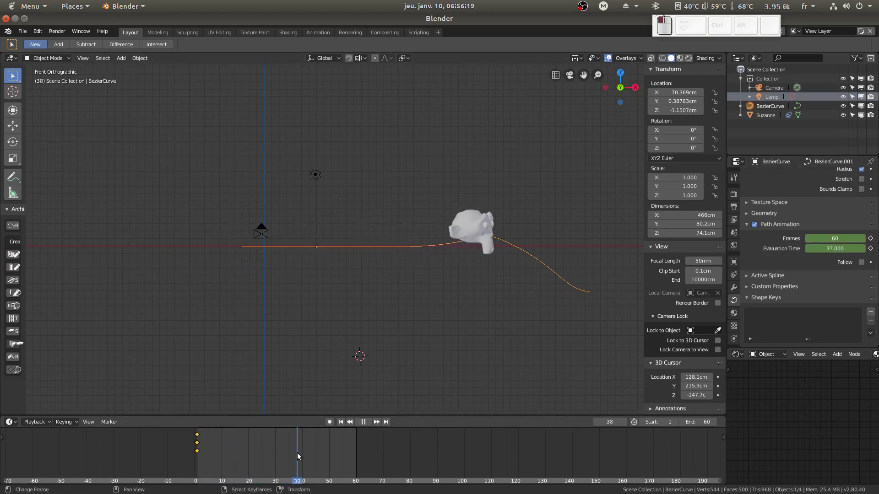
{"action": "double_click", "coordinate": [846, 239]}
{"action": "type", "text": "120"}
{"action": "key", "text": "Return"}
{"action": "right_click", "coordinate": [847, 238]}
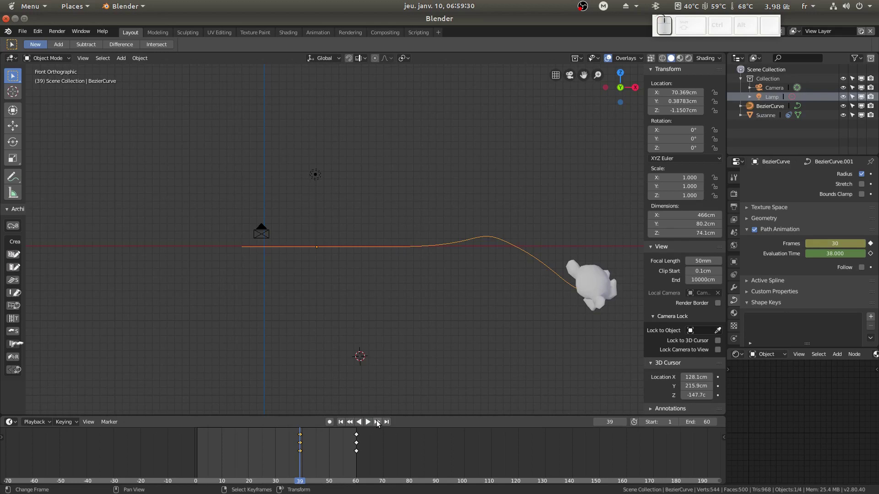
{"action": "key", "text": "i"}
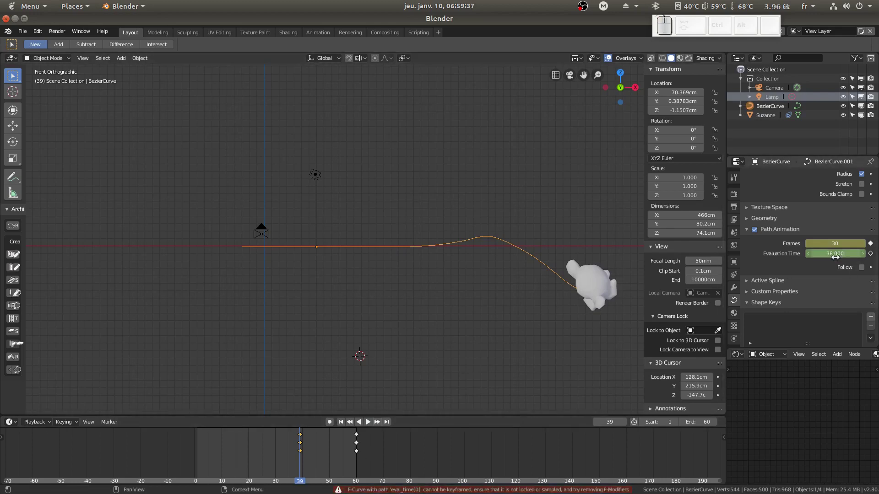
- Set the path animation Frames to 60 and insert a keyframe on it
{"action": "left_click_drag", "start_coordinate": [273, 476], "coordinate": [298, 472]}
{"action": "left_click", "coordinate": [844, 243]}
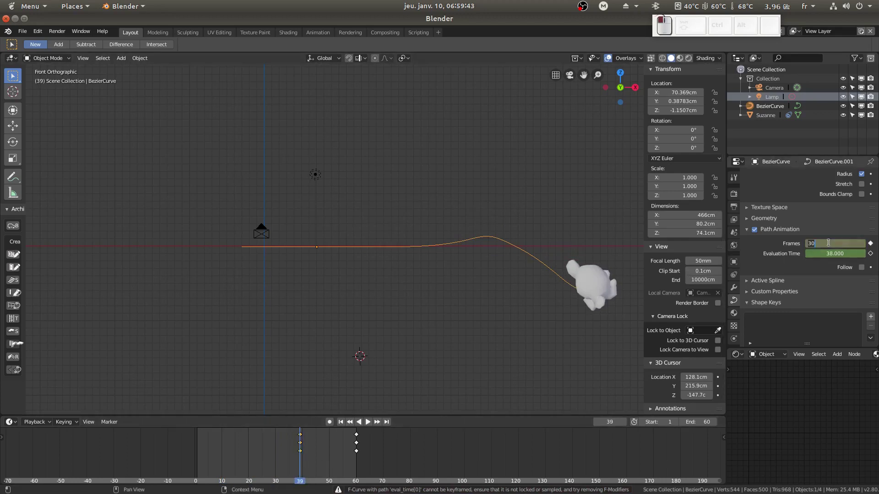
{"action": "type", "text": "60"}
{"action": "key", "text": "Return"}
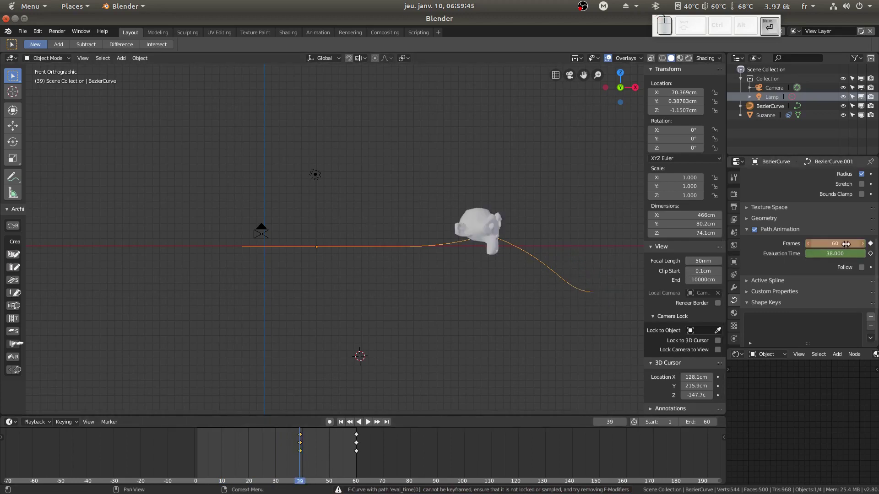
{"action": "right_click", "coordinate": [815, 240]}
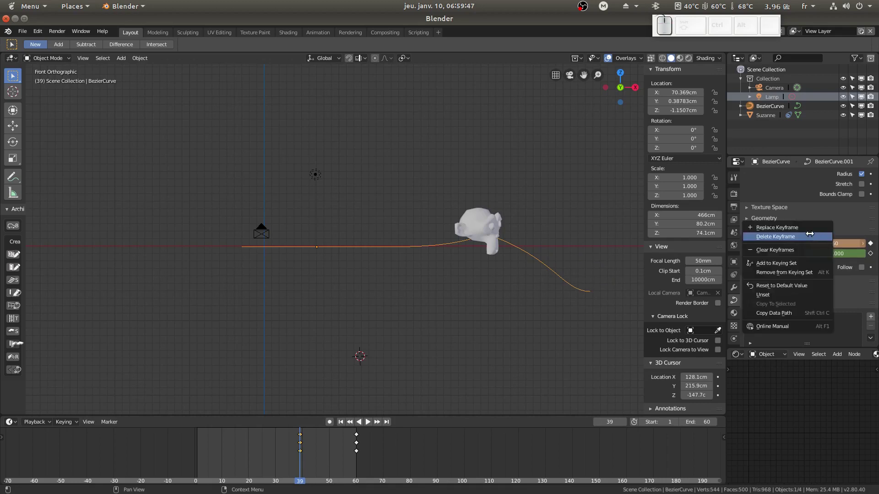
{"action": "left_click", "coordinate": [808, 232]}
- At frame 60, change Frames to 10 and replace its keyframe, then scrub back to about frame 45
{"action": "left_click", "coordinate": [314, 455]}
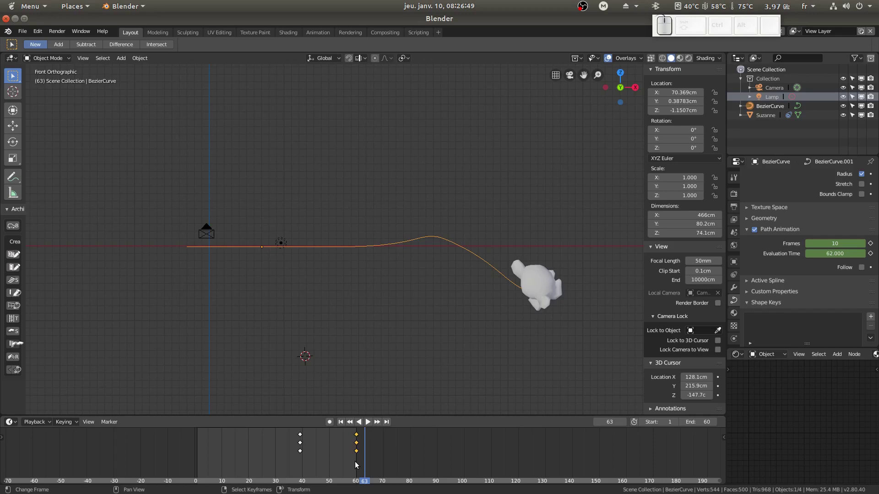
{"action": "left_click", "coordinate": [355, 464]}
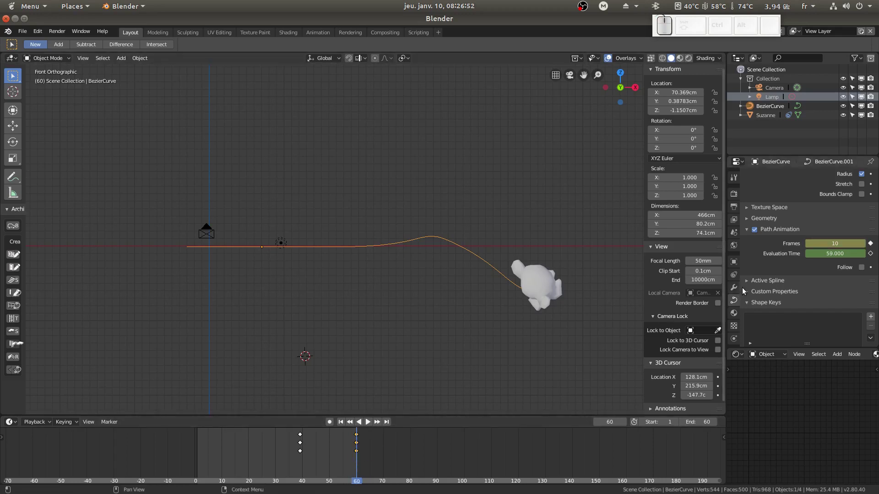
{"action": "left_click", "coordinate": [830, 245]}
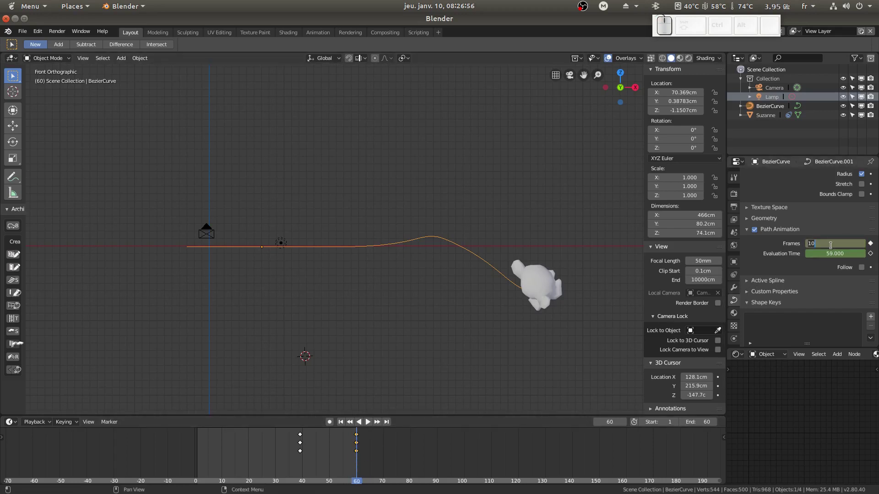
{"action": "key", "text": "Return"}
{"action": "right_click", "coordinate": [831, 245]}
{"action": "left_click", "coordinate": [832, 245]}
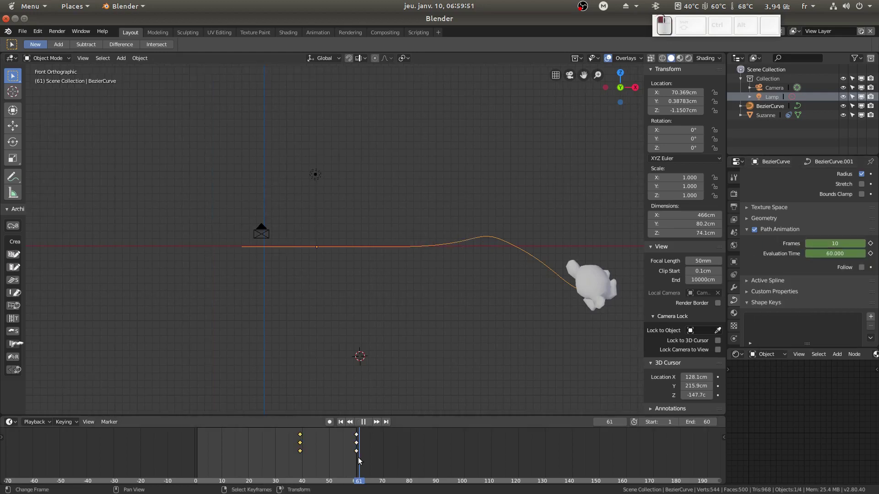
{"action": "left_click_drag", "start_coordinate": [357, 457], "coordinate": [148, 449]}
- Play and stop the animation three times, angling and zooming the view between runs
{"action": "left_click", "coordinate": [369, 422]}
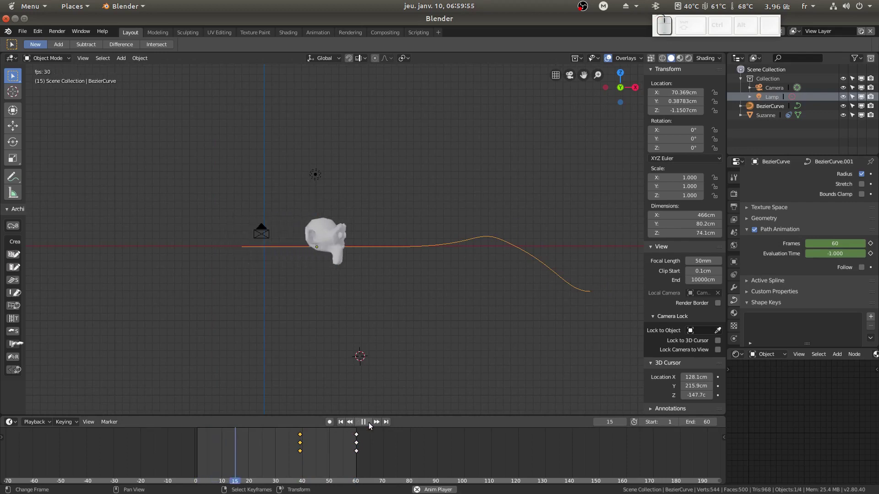
{"action": "left_click", "coordinate": [368, 422]}
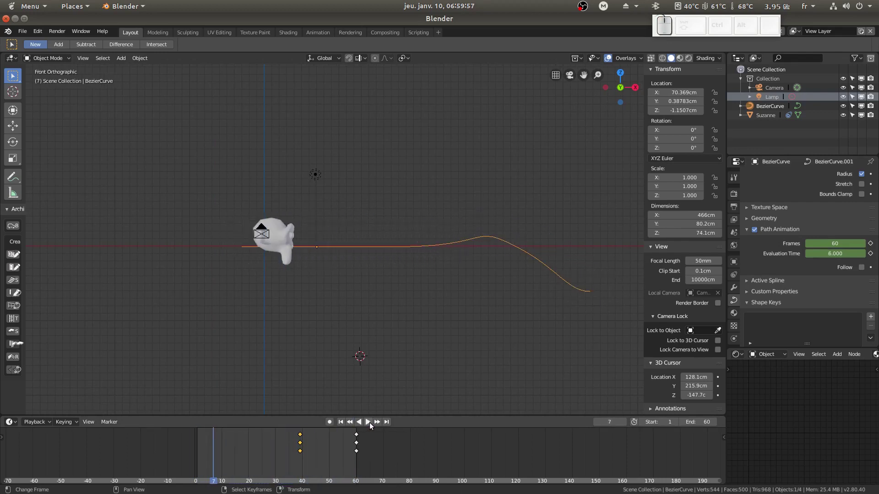
{"action": "middle_click_drag", "start_coordinate": [499, 362], "coordinate": [540, 302]}
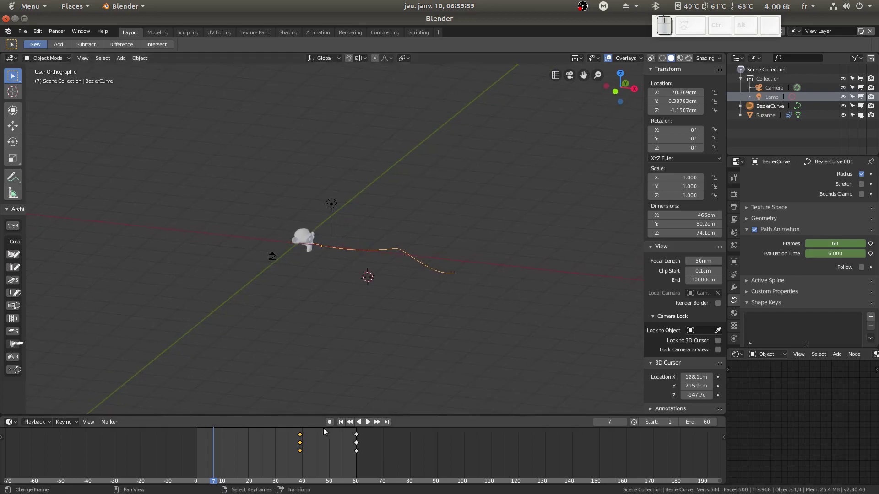
{"action": "left_click", "coordinate": [367, 423]}
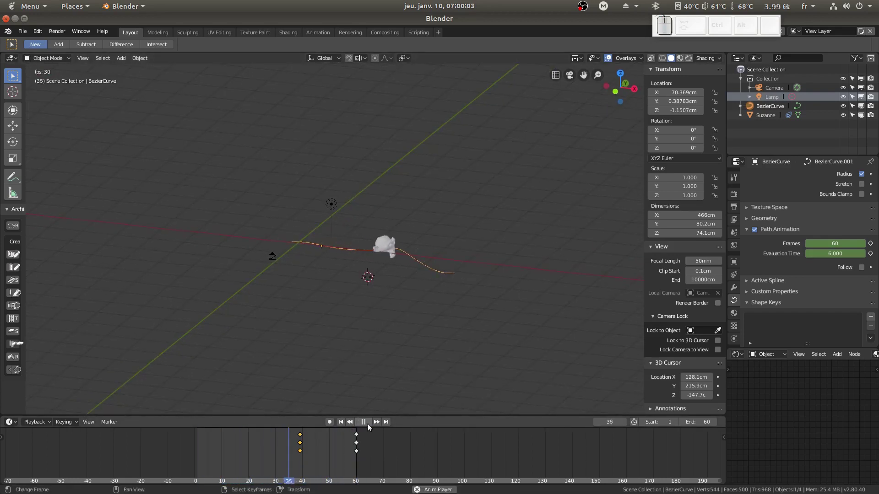
{"action": "left_click", "coordinate": [365, 422]}
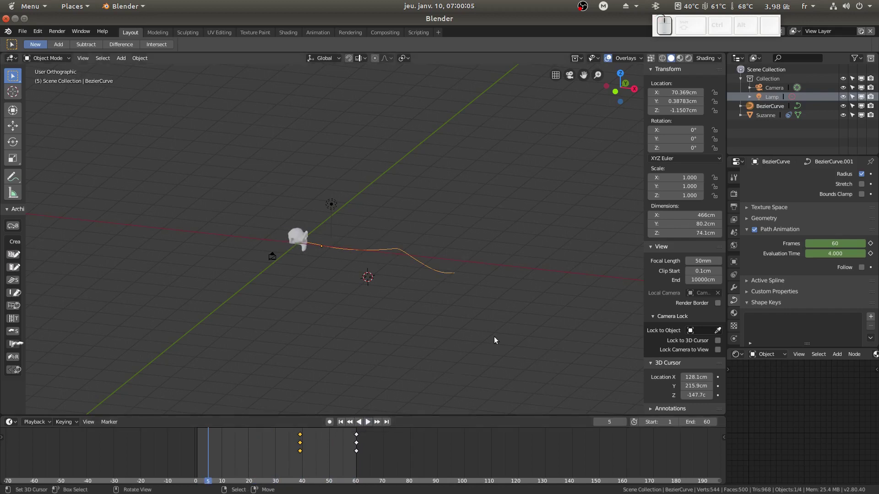
{"action": "scroll", "coordinate": [482, 284], "scroll_direction": "up", "scroll_amount": 4}
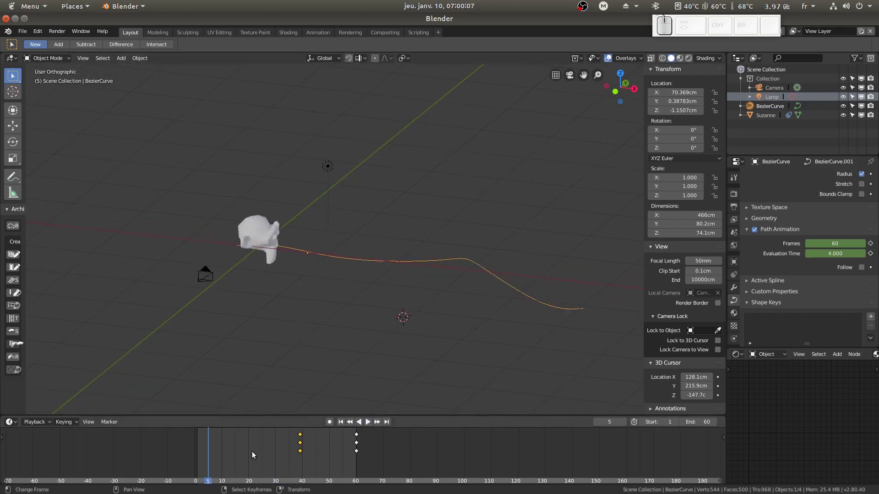
{"action": "left_click", "coordinate": [369, 423]}
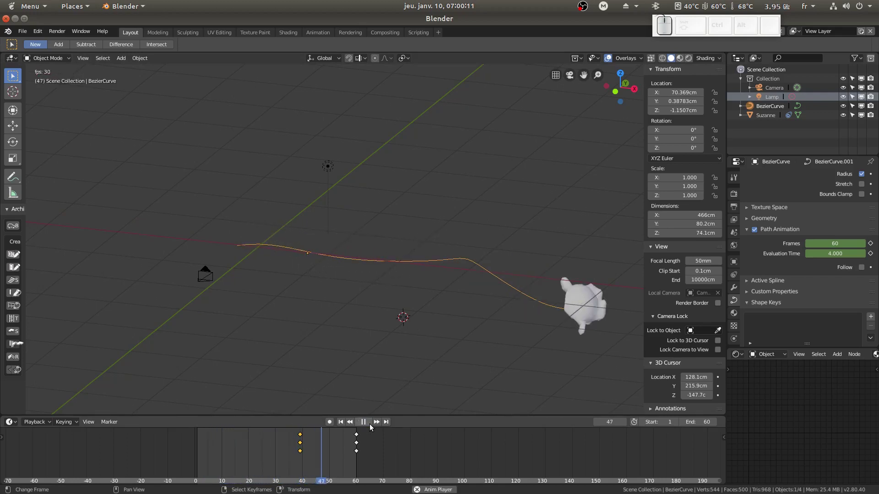
{"action": "left_click", "coordinate": [365, 424]}
- Jump to keyframe 39 and last frame 60, then replay from frame 1
{"action": "left_click", "coordinate": [377, 422]}
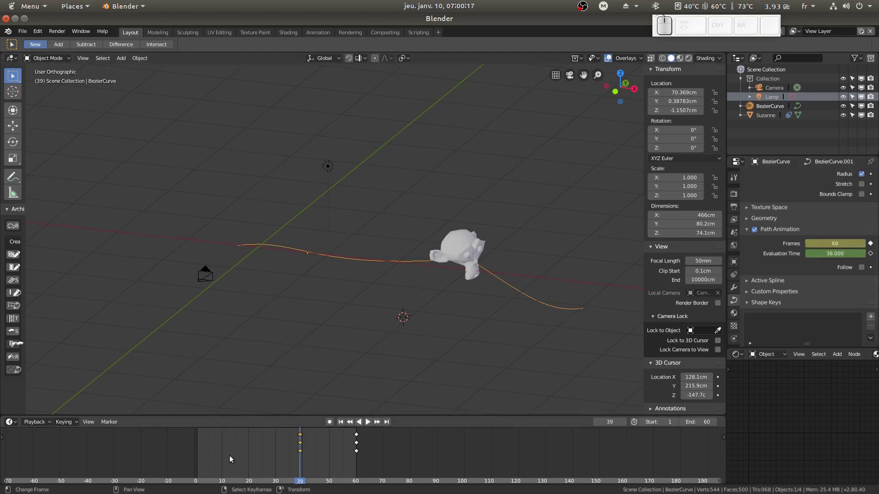
{"action": "right_click", "coordinate": [825, 243]}
{"action": "left_click", "coordinate": [385, 421]}
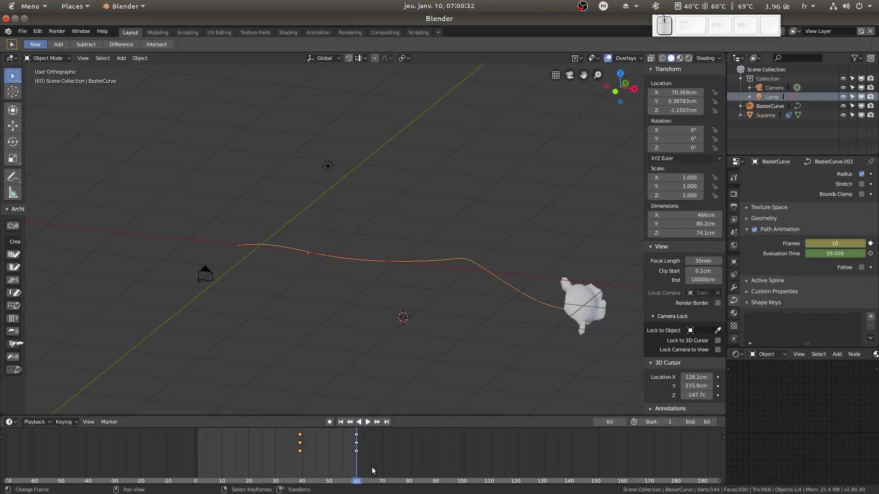
{"action": "left_click", "coordinate": [343, 422]}
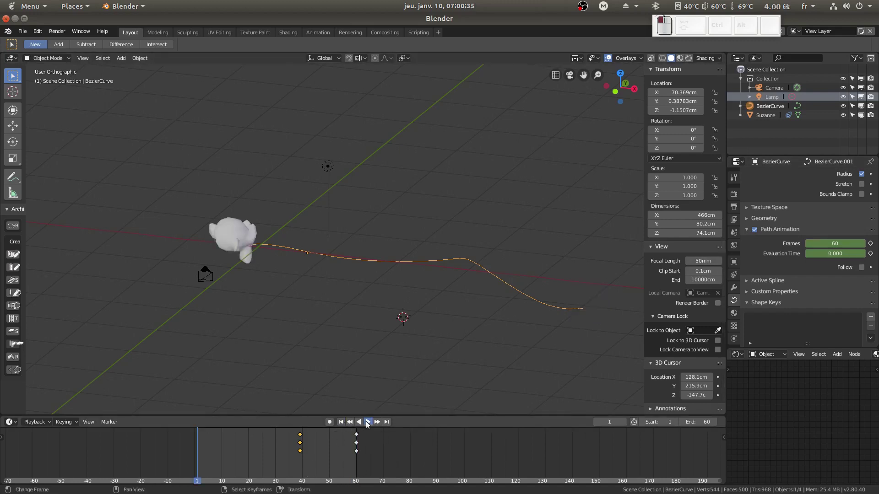
{"action": "left_click", "coordinate": [366, 422]}
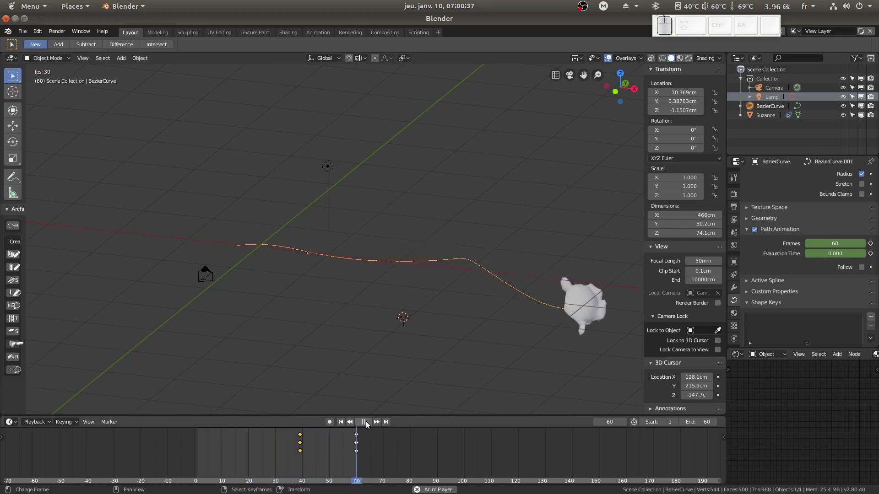
{"action": "left_click", "coordinate": [364, 422]}
{"action": "middle_click_drag", "start_coordinate": [525, 298], "coordinate": [526, 319]}
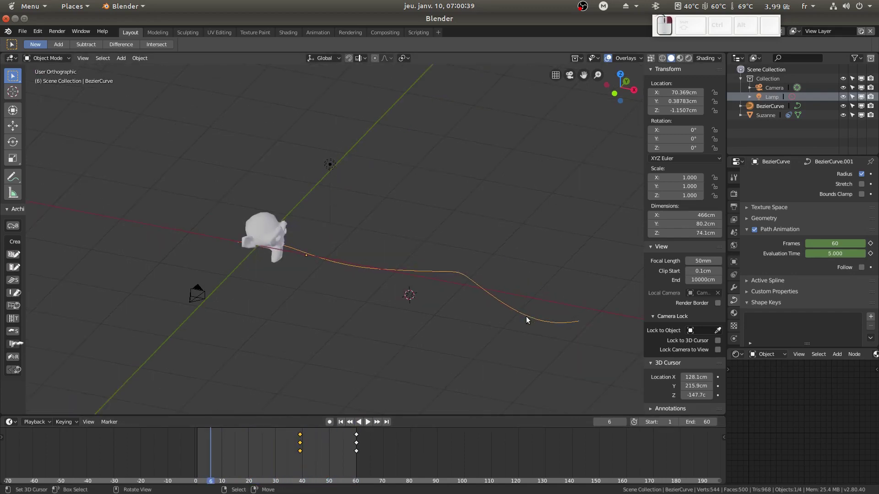
- Switch to rendered front view, select Suzanne and show its Follow Path constraint
{"action": "key", "text": "shift+z"}
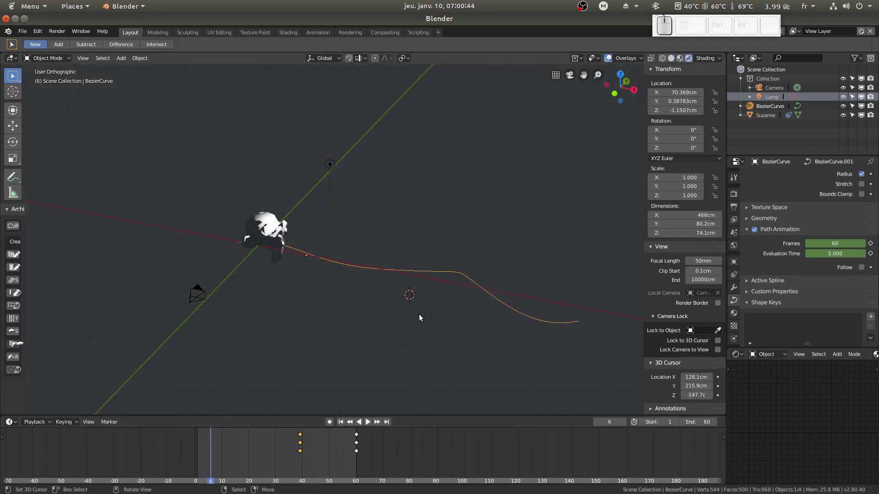
{"action": "key", "text": "KP_1"}
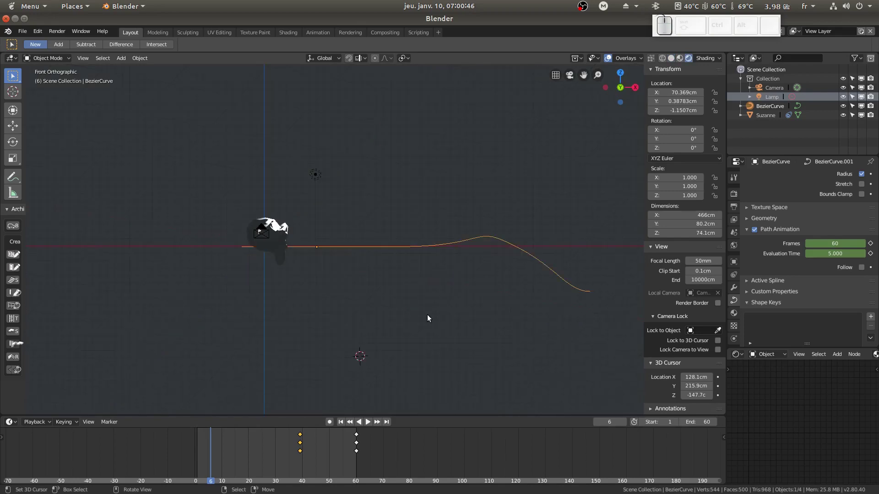
{"action": "scroll", "coordinate": [513, 315], "scroll_direction": "up", "scroll_amount": 2}
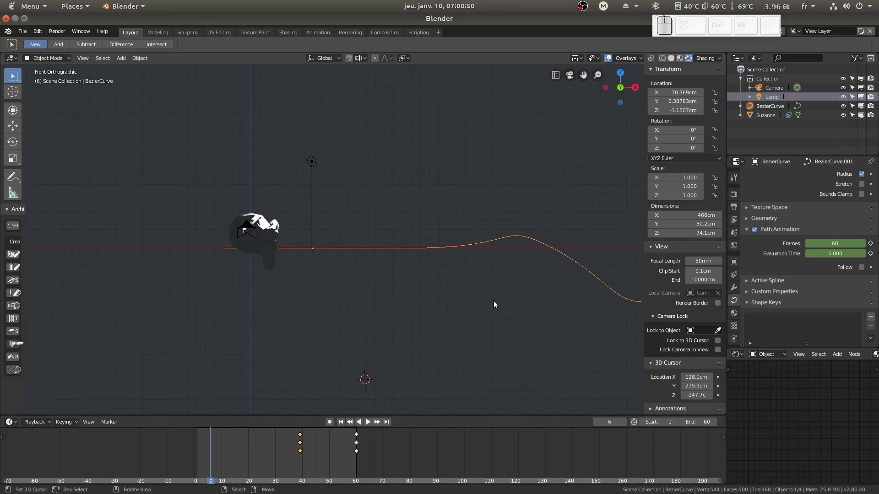
{"action": "left_click", "coordinate": [265, 224]}
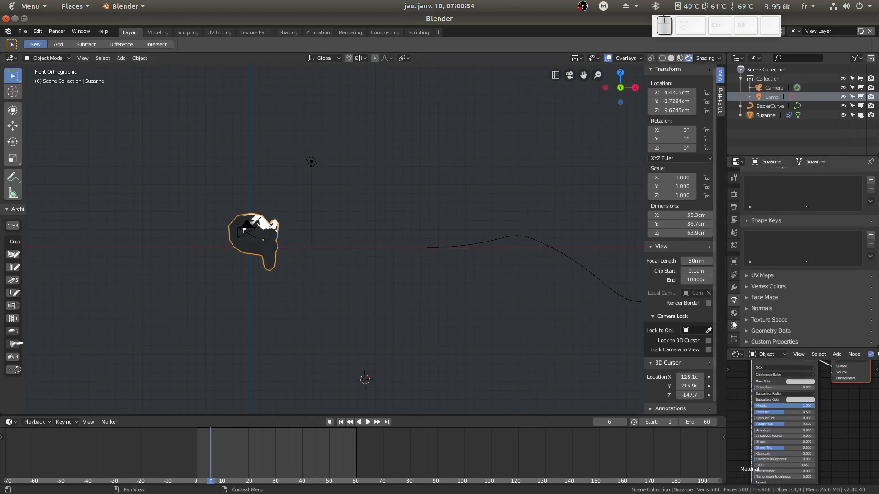
{"action": "left_click", "coordinate": [734, 275]}
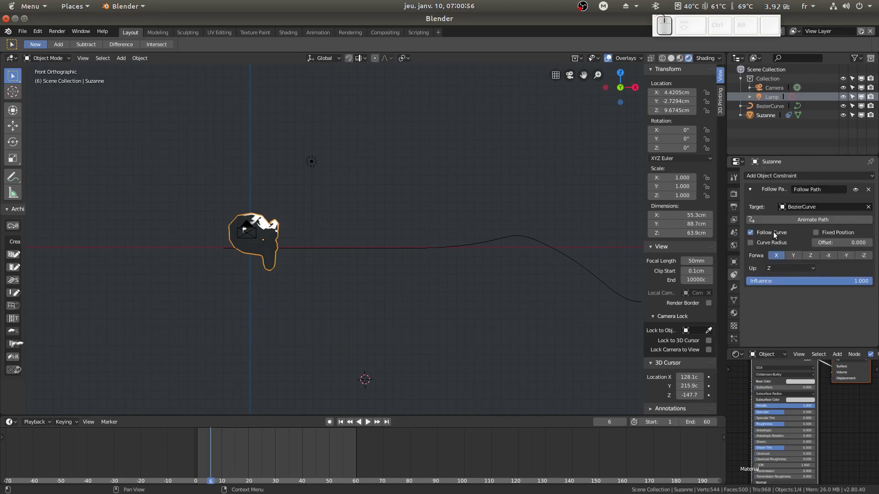